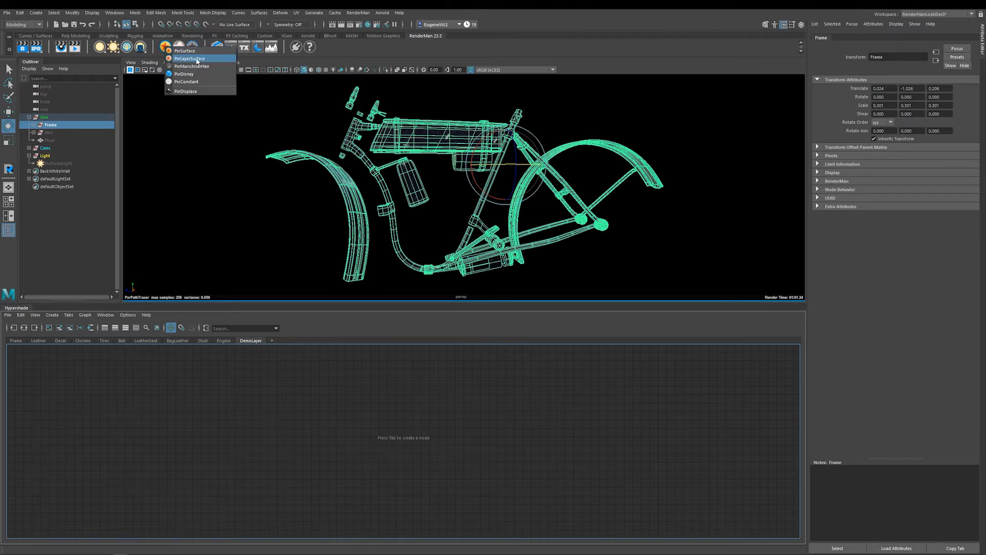
- Assign a PxrLayerSurface material to the Frame and inspect its two PxrLayer nodes and the PxrLayerMixer node
left_click(196, 61)
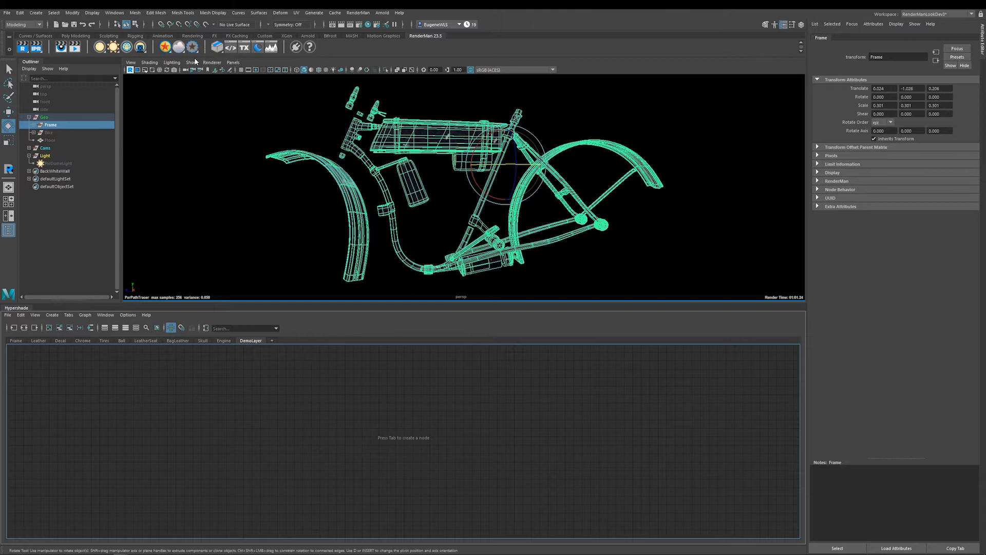
left_click(313, 369)
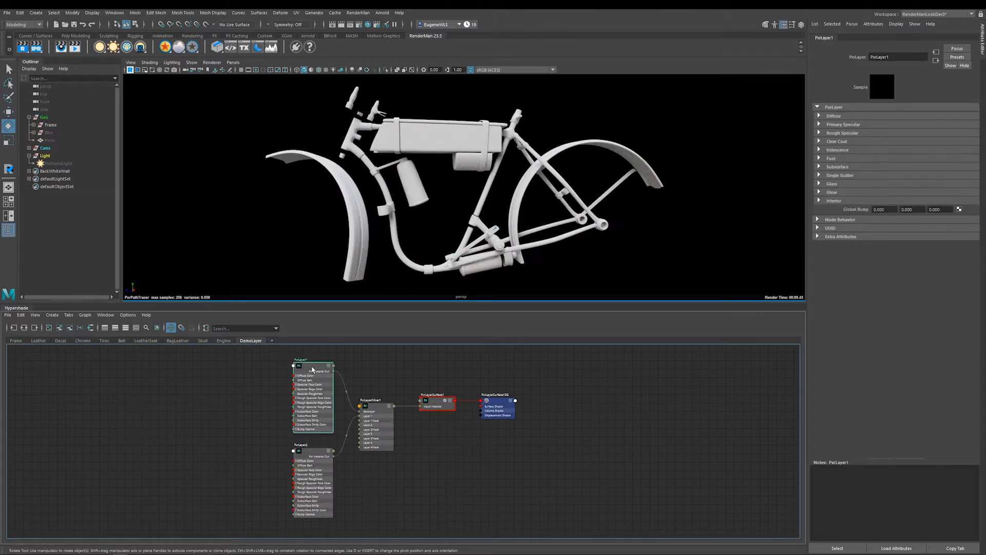
left_click(311, 454)
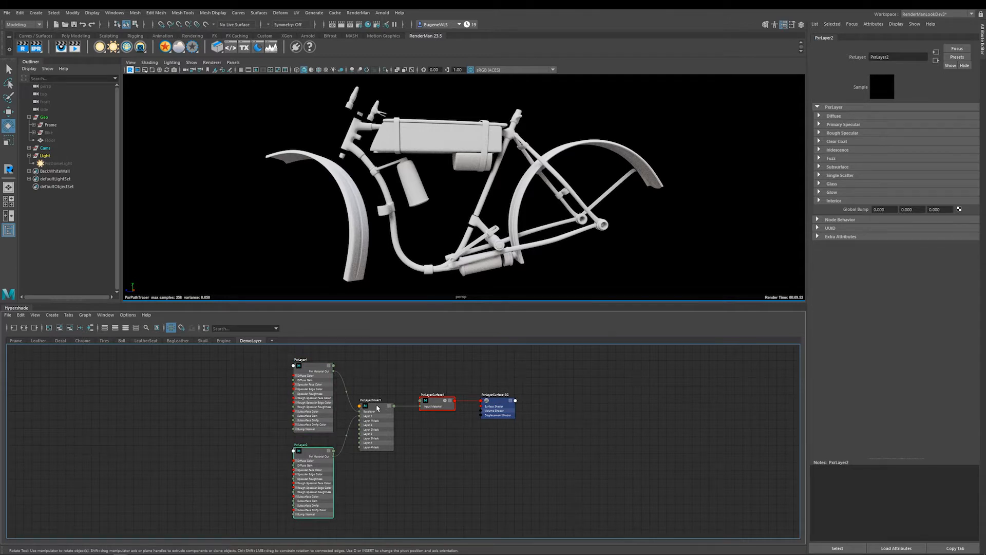
left_click(377, 408)
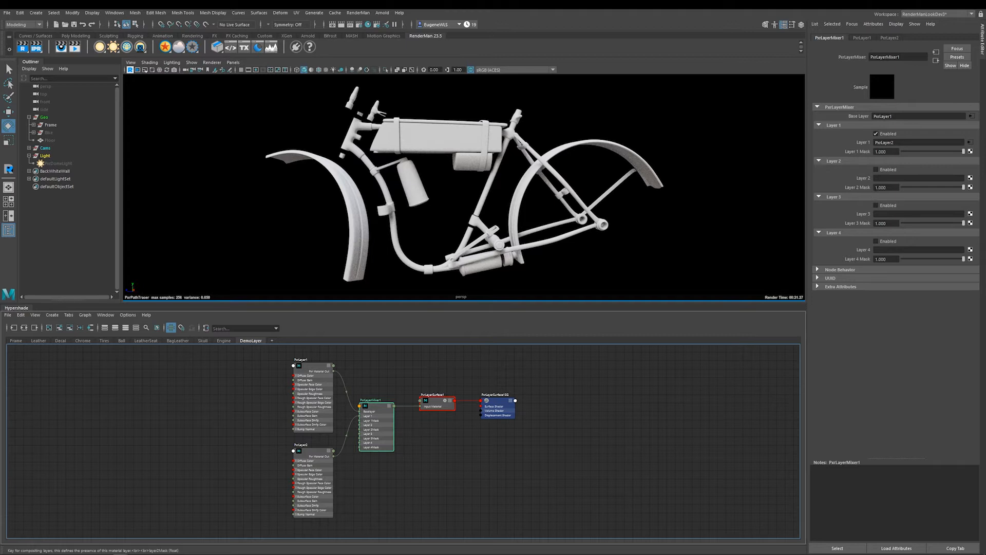
mouse_move(864, 193)
- Set the specular model of PxrLayerSurface1 to Ggx for Primary Specular, Rough Specular and Clear Coat
left_click(438, 403)
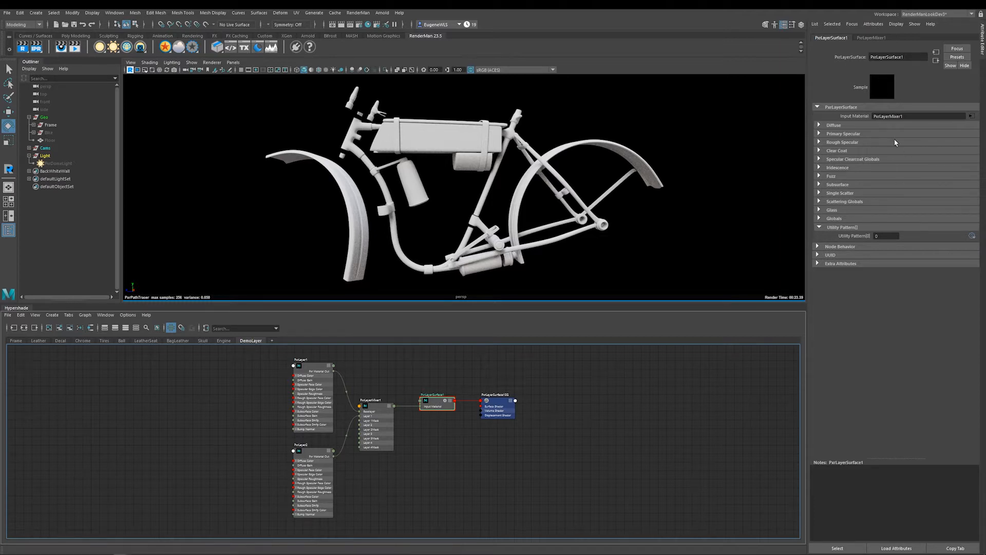
left_click(859, 134)
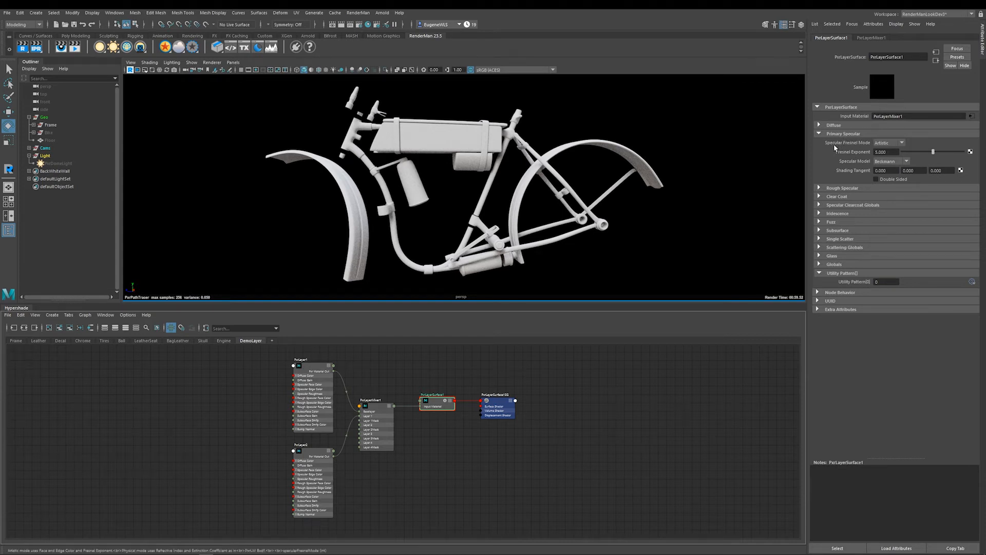
left_click(880, 144)
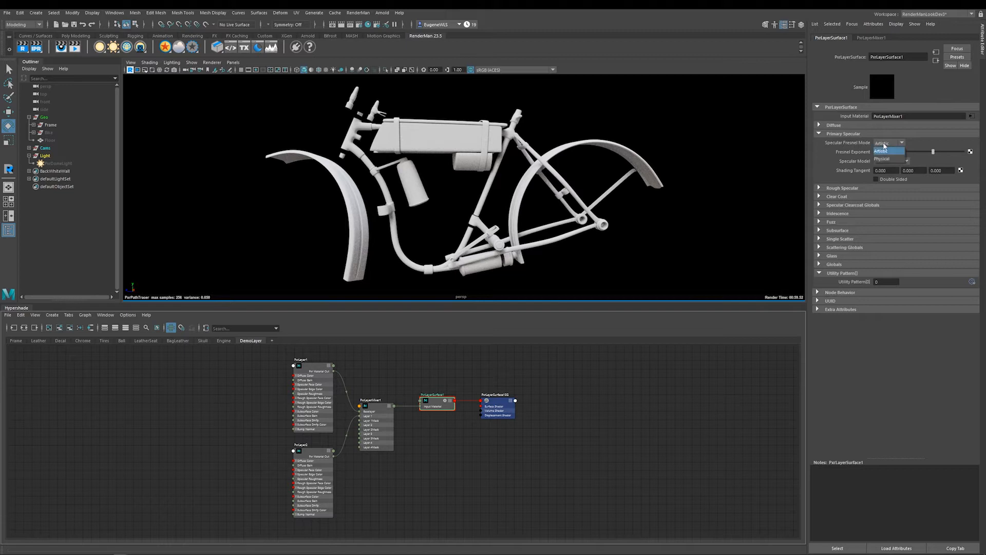
left_click(817, 160)
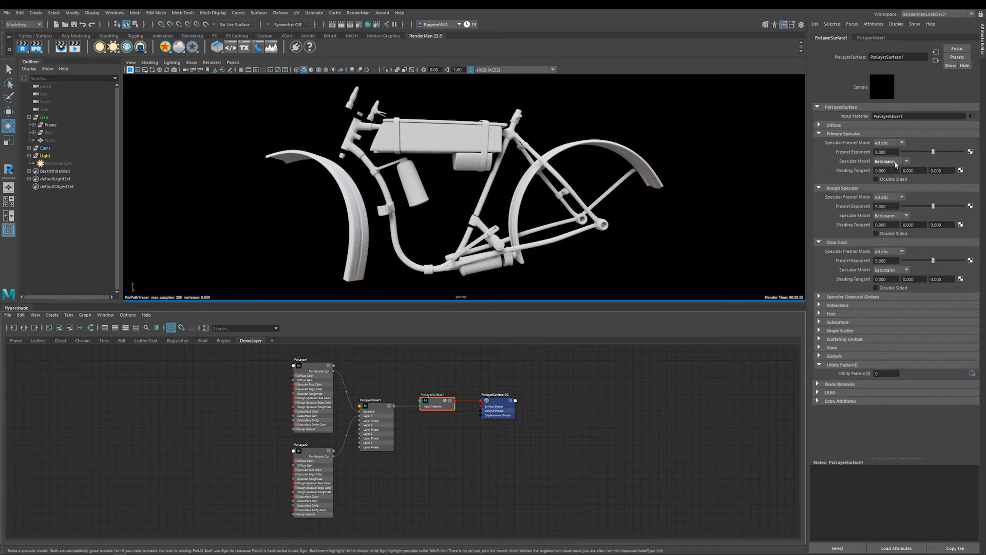
left_click(892, 160)
left_click(884, 174)
left_click(893, 215)
left_click(880, 231)
left_click(888, 270)
left_click(878, 287)
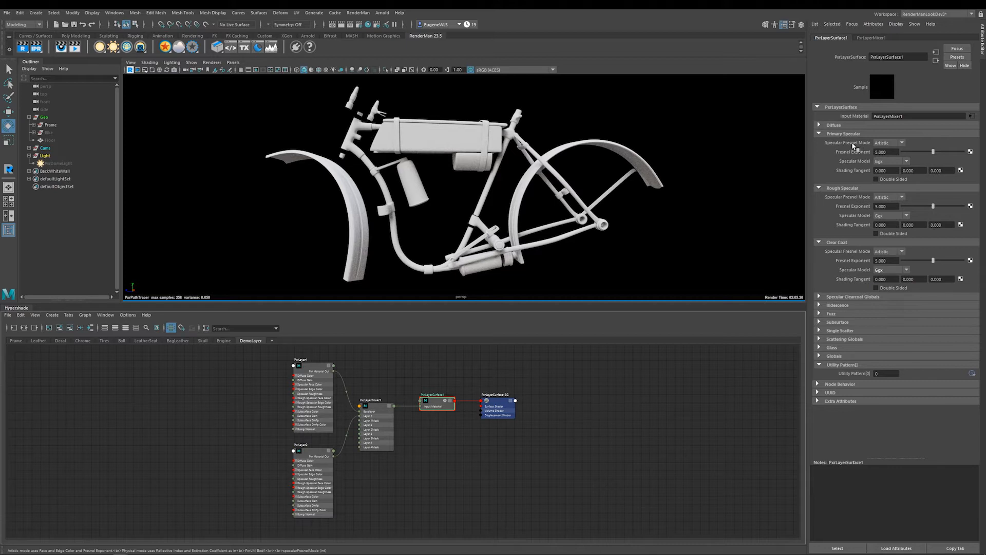
- Set the specular Fresnel mode to Physical for Primary Specular, Rough Specular and Clear Coat
left_click(888, 143)
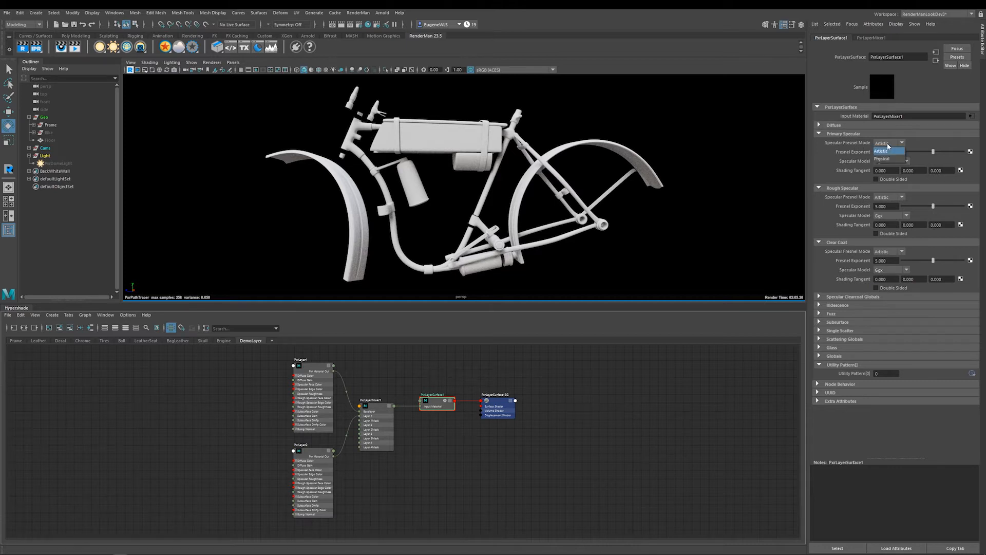
left_click(886, 156)
left_click(885, 190)
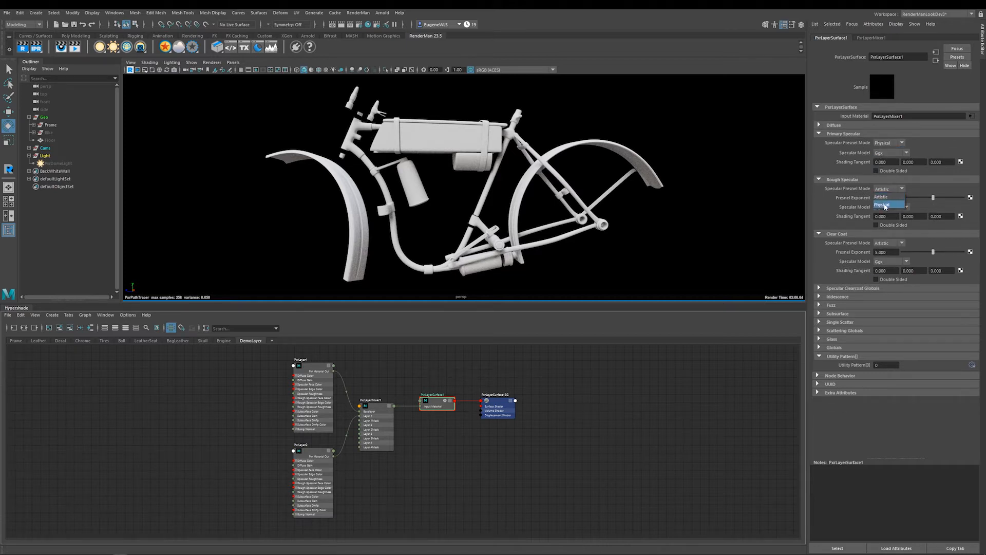
left_click(885, 202)
left_click(885, 235)
left_click(888, 251)
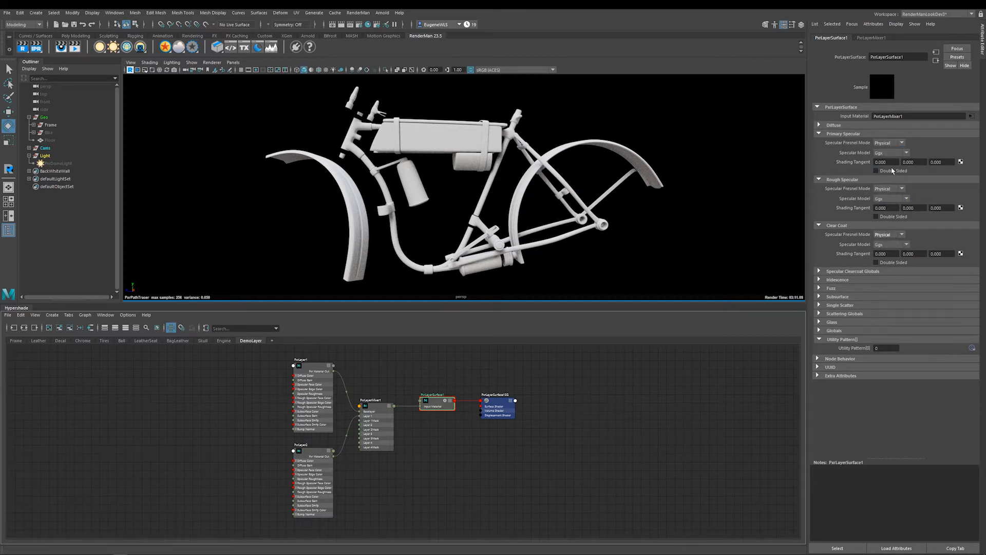
- Switch the specular Fresnel mode of Primary Specular and Rough Specular back to Artistic
left_click(888, 143)
left_click(885, 150)
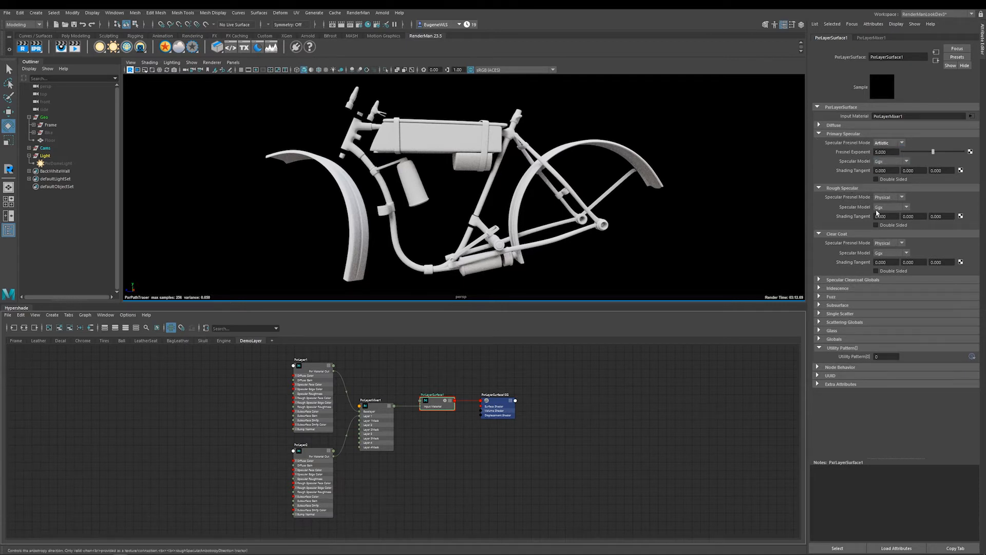
left_click(888, 197)
left_click(884, 204)
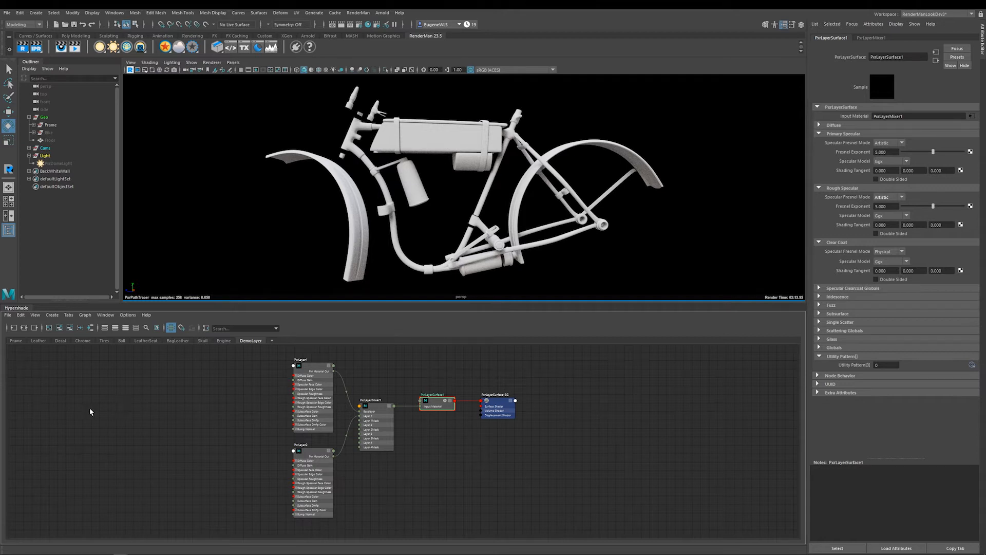
key("q")
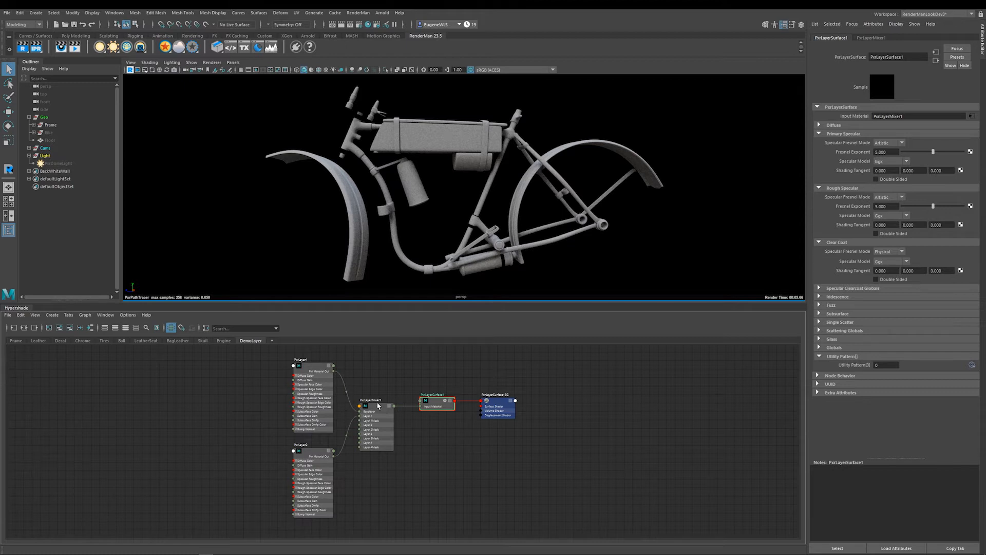
- Disable Layer 1 in PxrLayerMixer1 and expand the Diffuse, Primary Specular and Rough Specular settings of PxrLayer1
left_click(377, 408)
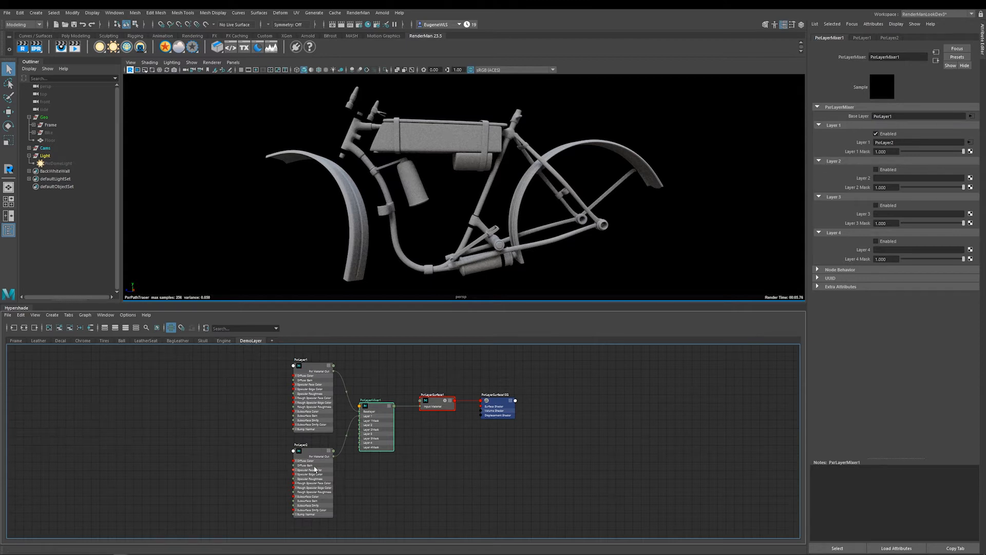
left_click(877, 134)
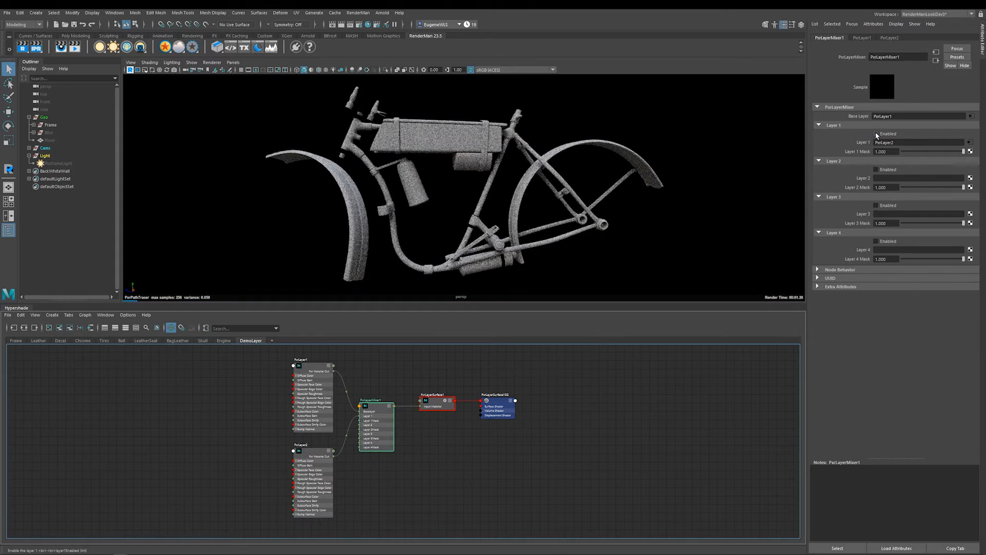
left_click(311, 367)
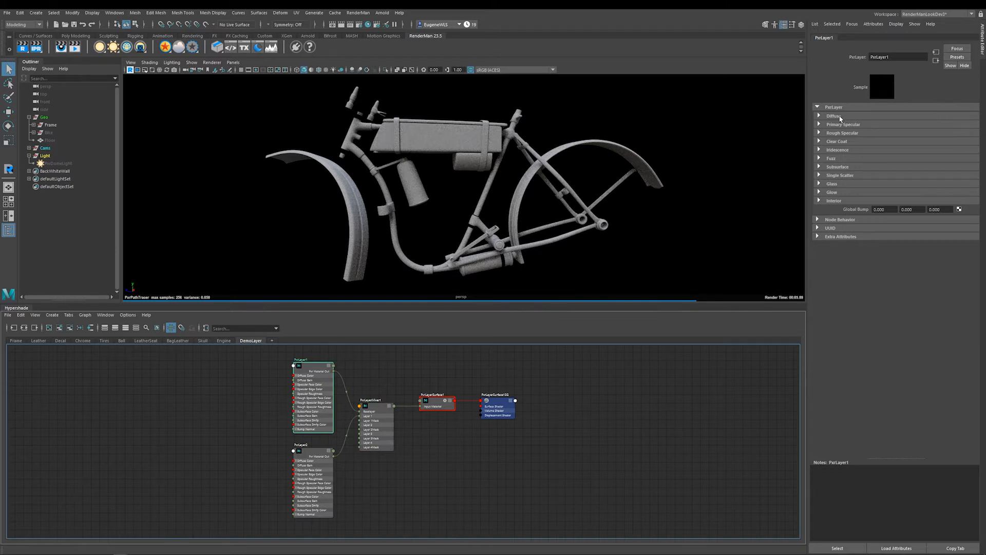
left_click(841, 117)
left_click(839, 169)
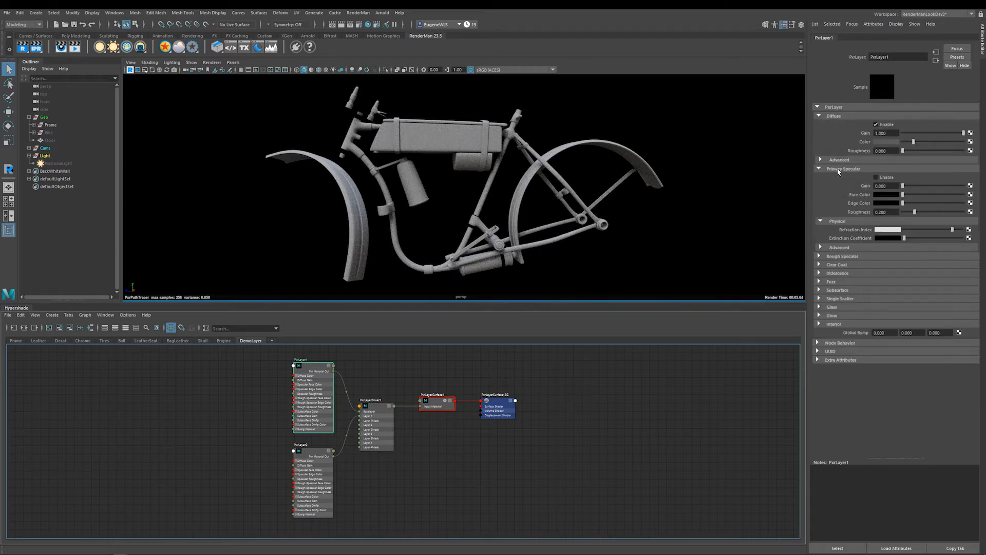
left_click(840, 257)
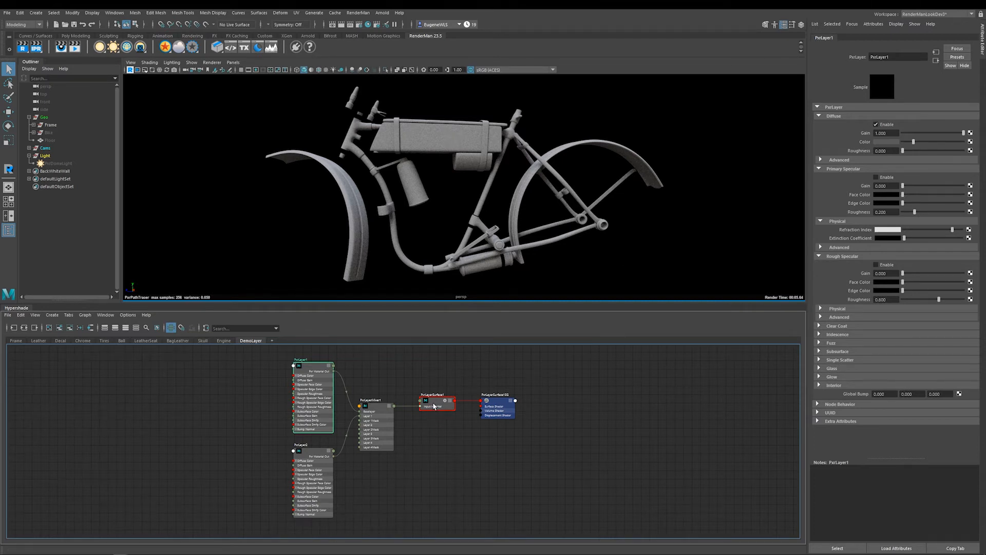
- Set the diffuse color of the base layer PxrLayer1 to a dark orange-brown
left_click(434, 403)
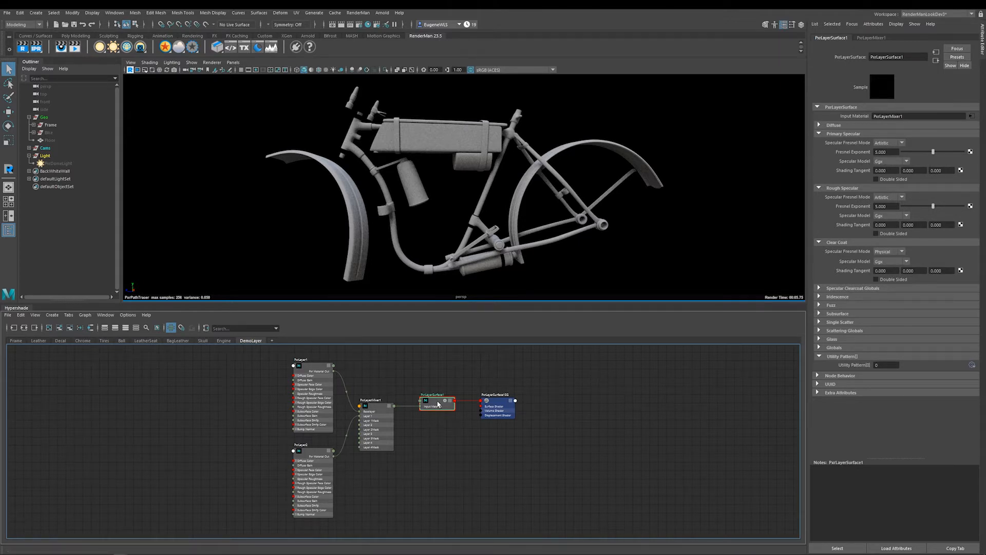
left_click(320, 371)
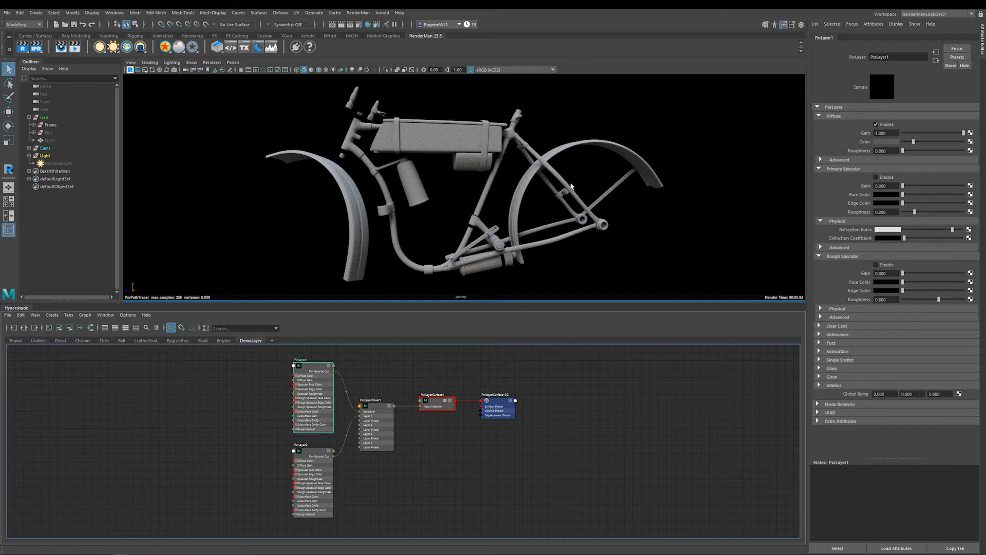
left_click(890, 142)
left_click_drag(939, 134, 953, 142)
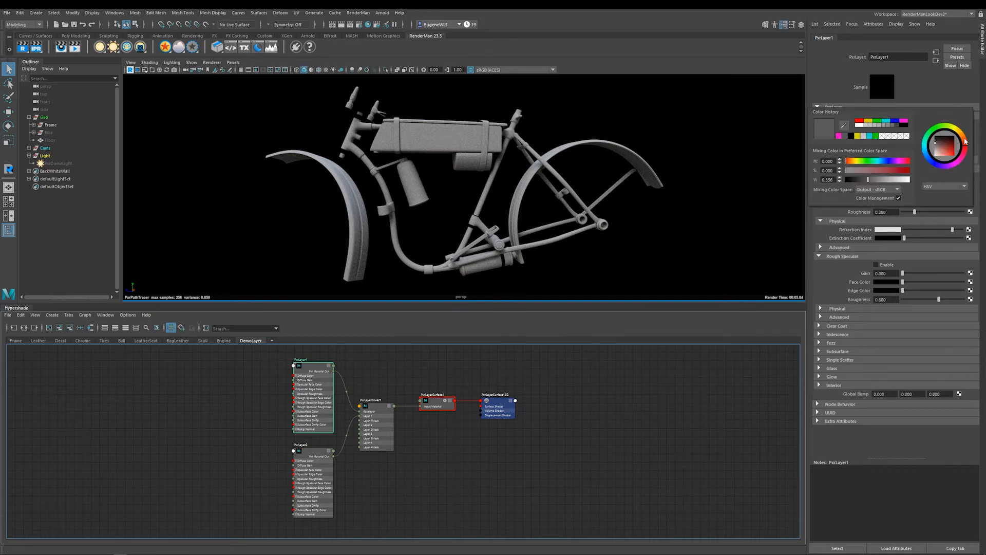
left_click(965, 138)
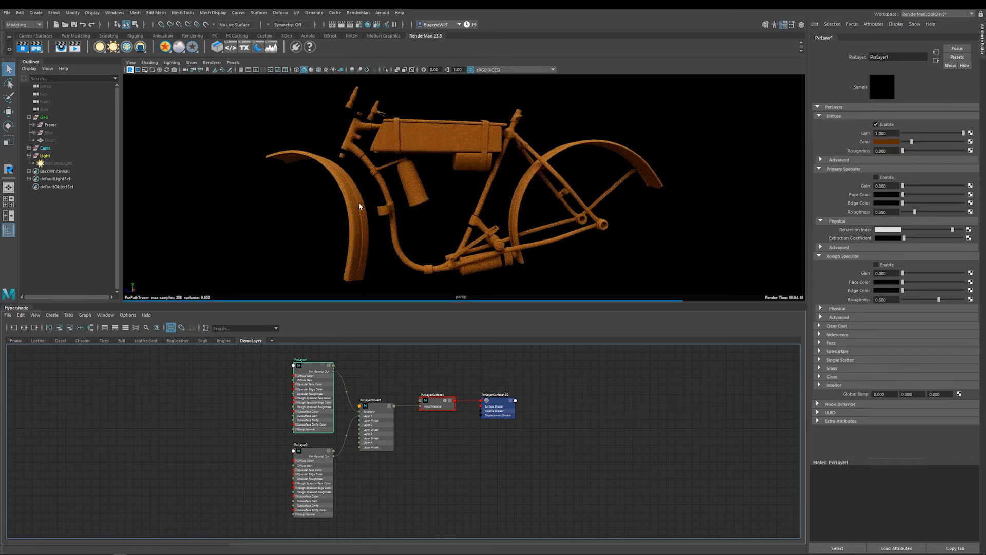
- Re-enable Layer 1 in PxrLayerMixer1 and set the diffuse color of PxrLayer2 to dark green
left_click(377, 409)
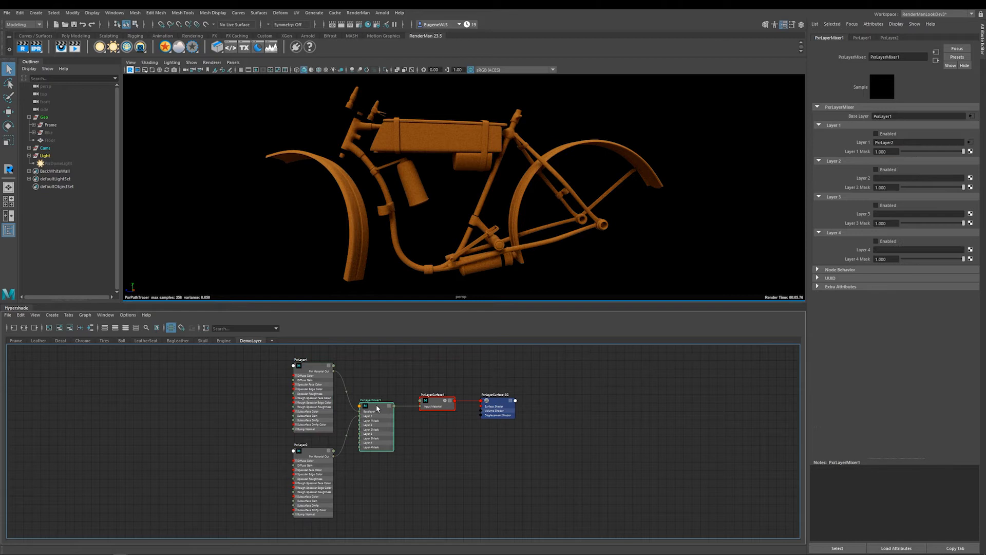
left_click(891, 135)
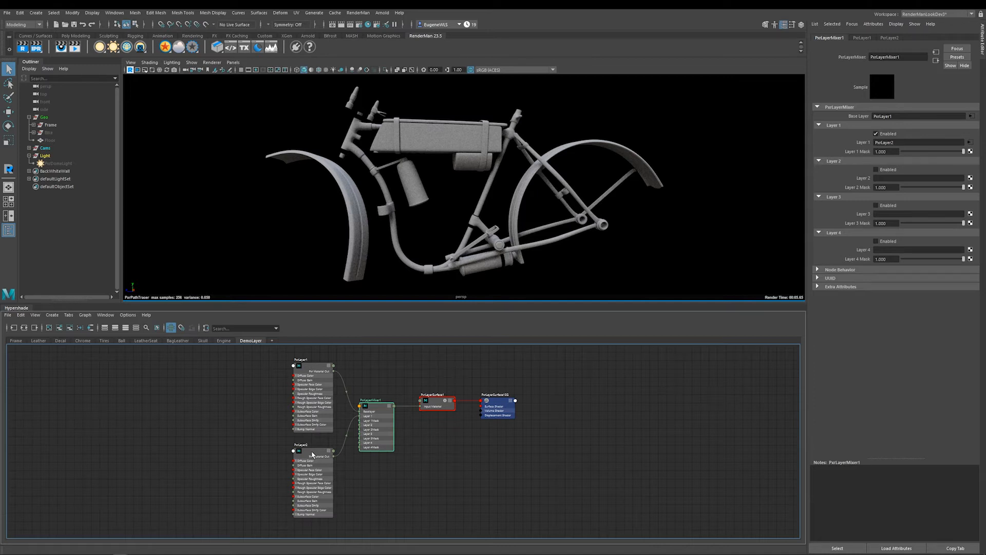
left_click(313, 455)
left_click(880, 145)
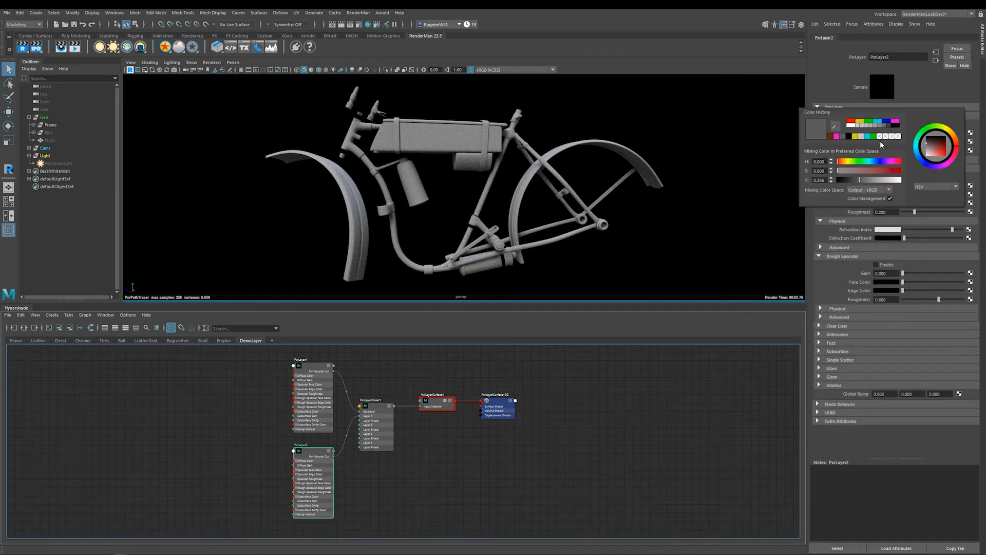
left_click(869, 122)
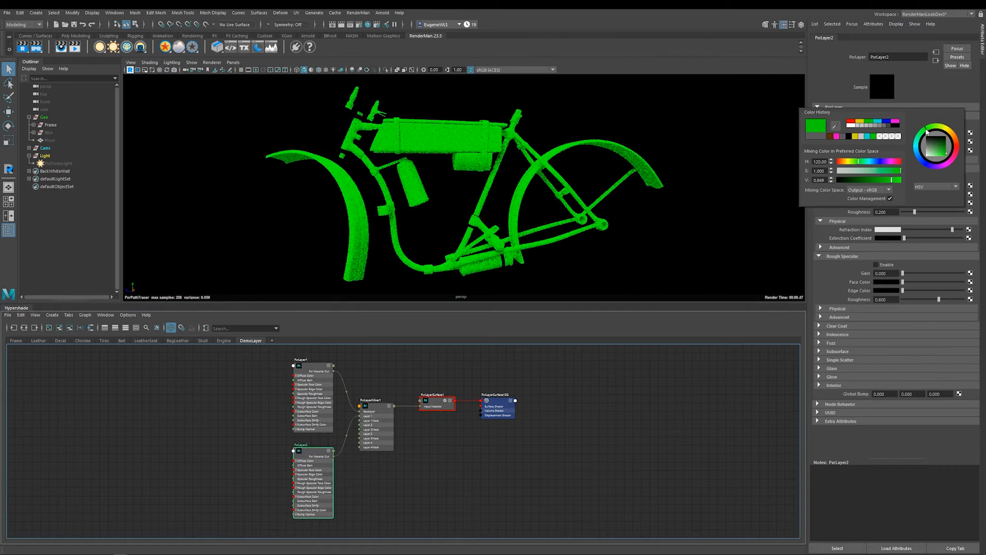
left_click_drag(931, 154, 949, 149)
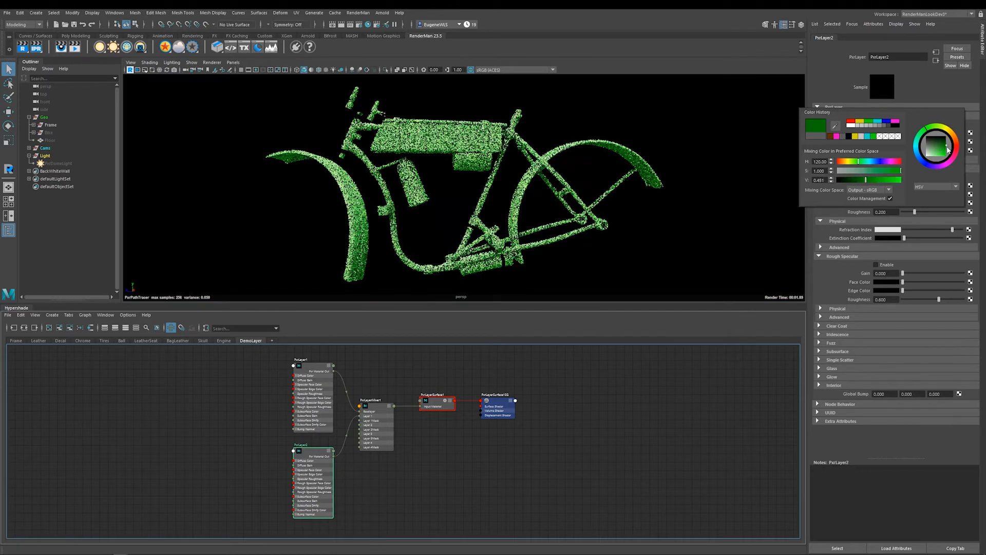
left_click_drag(868, 180, 859, 181)
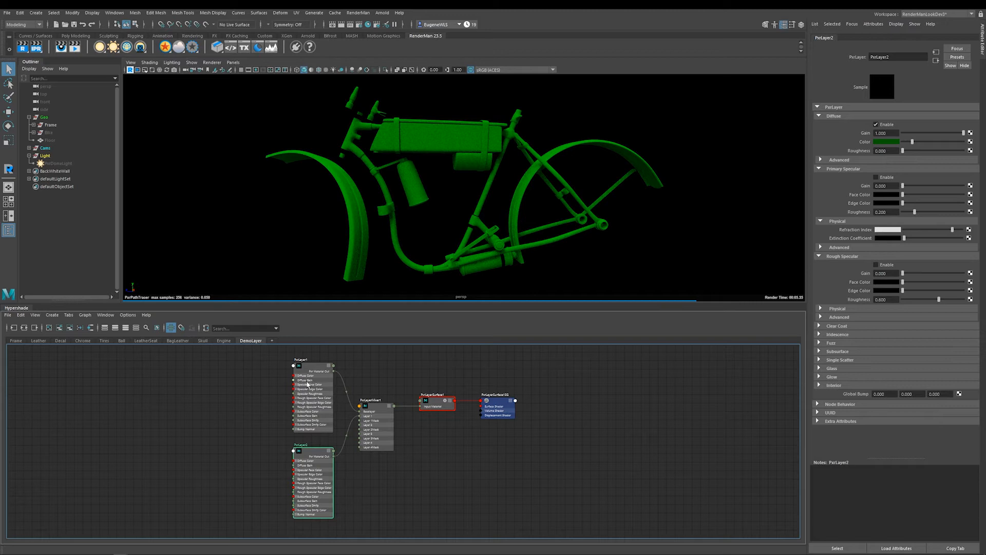
- Toggle Layer 1 off and back on in PxrLayerMixer1 to compare the base layer with the layer above it
left_click(310, 369)
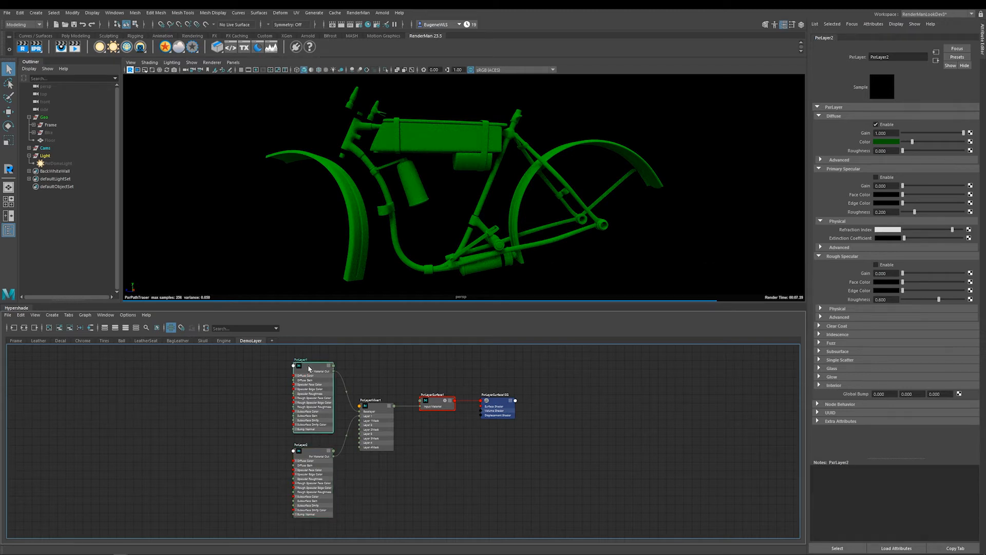
left_click(313, 453)
left_click(380, 409)
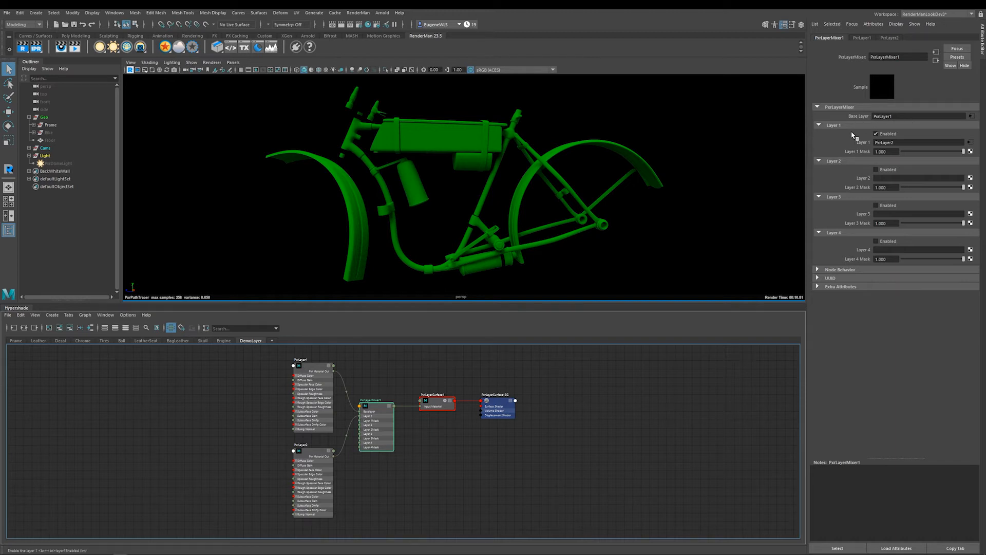
left_click(884, 135)
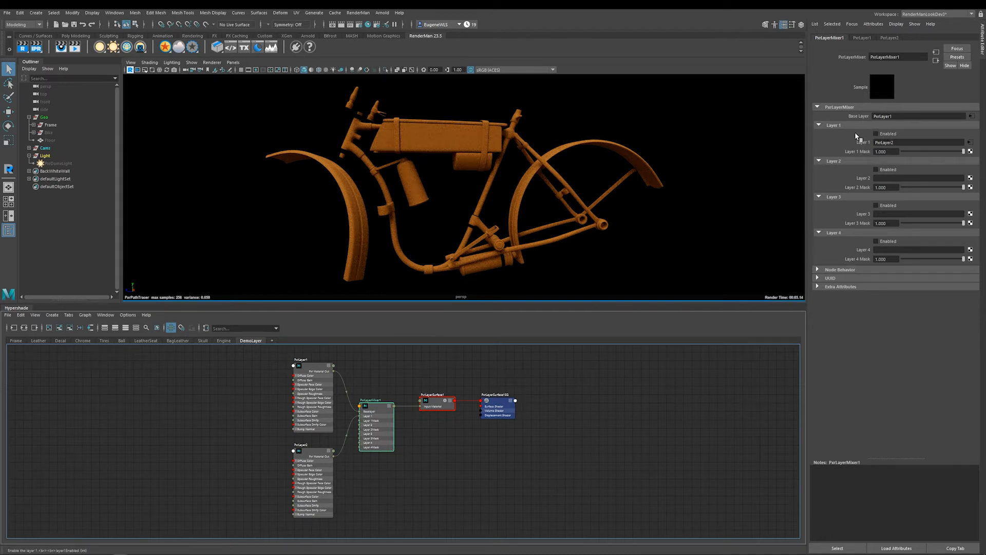
left_click(894, 135)
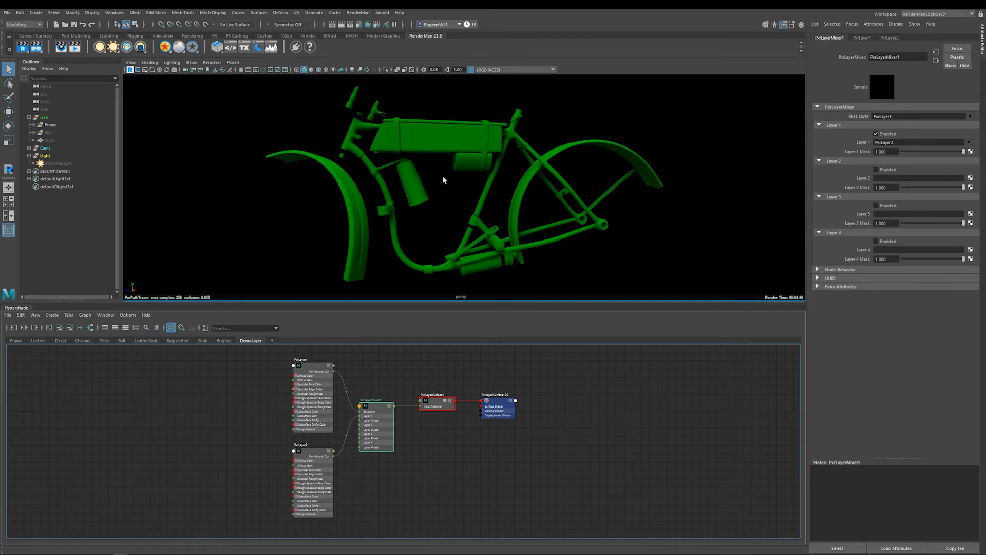
- Create a PxrChecker node, connect its result to the Layer 1 Mask of PxrLayerMixer1, and preview the checker on its own
left_click(195, 427)
key("Tab")
type("check")
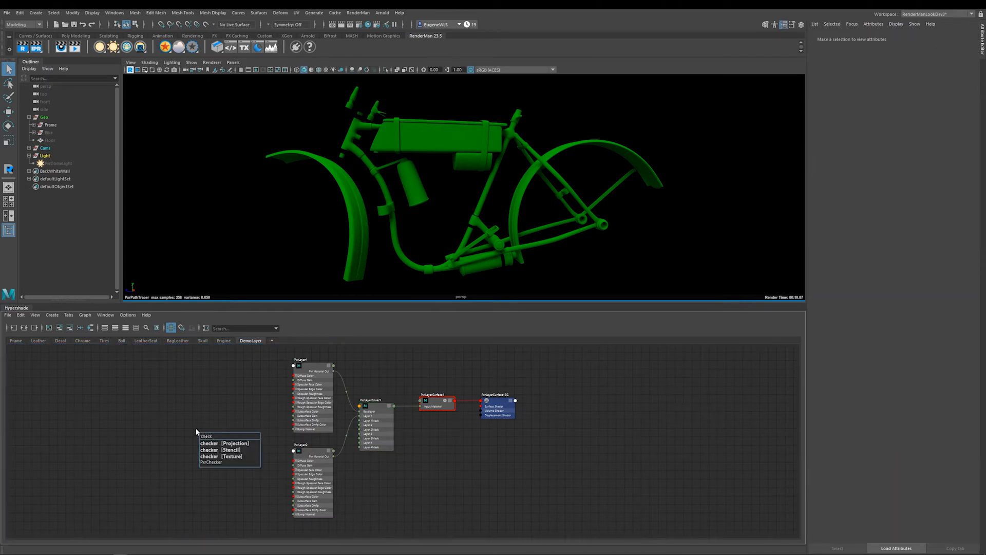
left_click(235, 464)
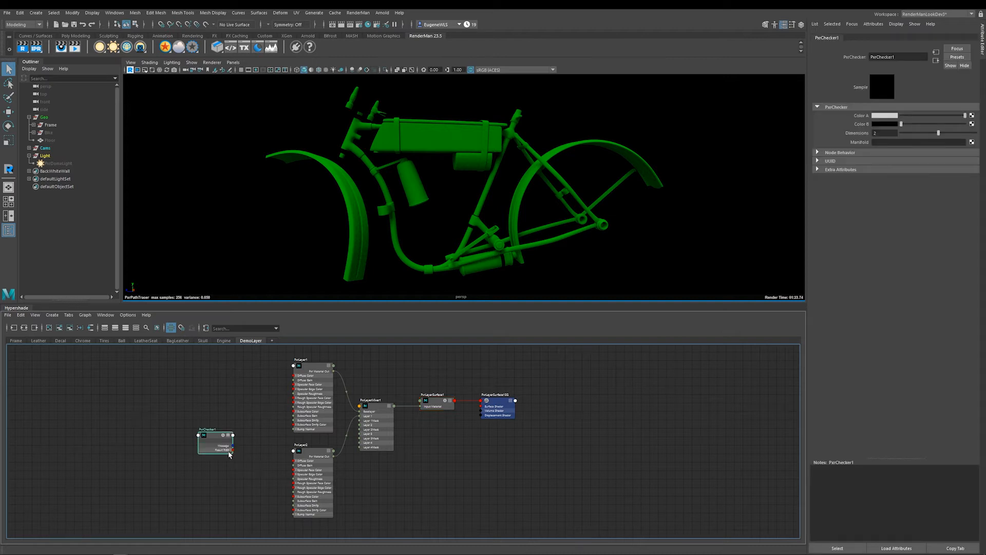
left_click(233, 451)
left_click_drag(233, 454, 361, 421)
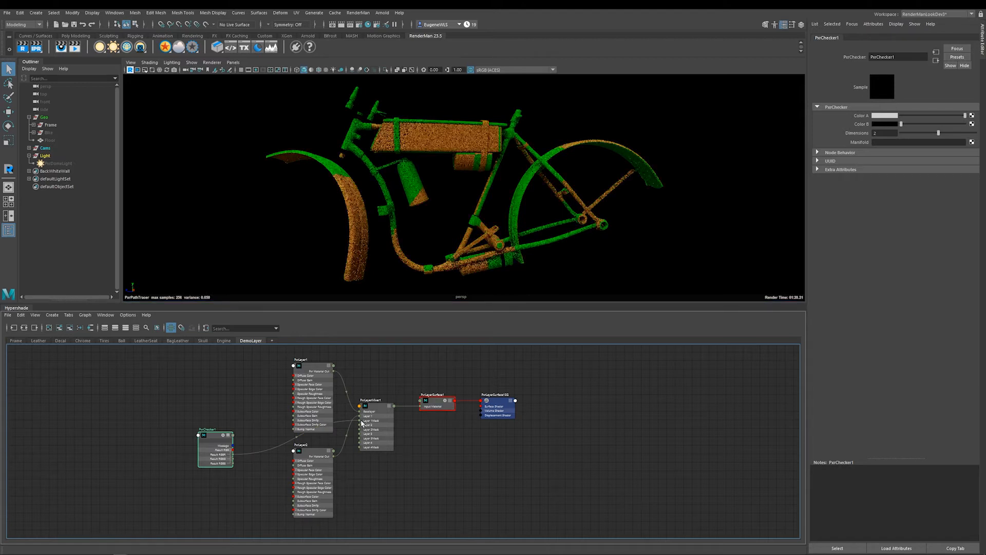
left_click(224, 436)
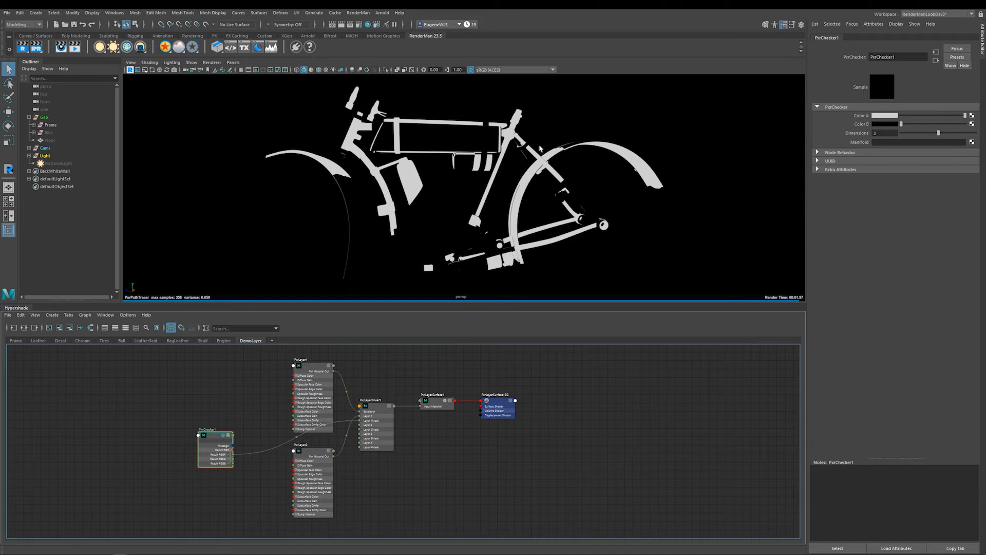
left_click(224, 435)
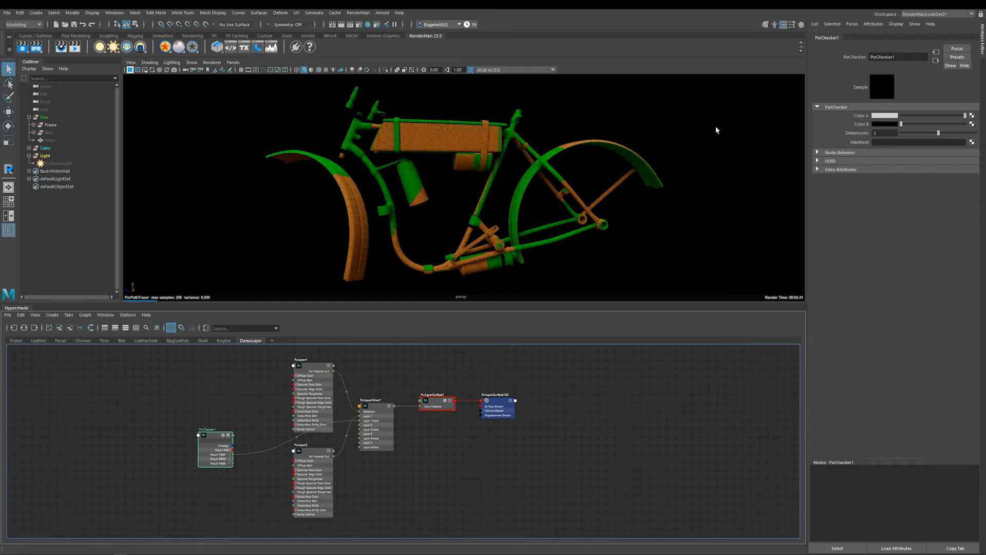
- Enable Primary Specular on PxrLayer1 with gain 1.000, a near-white edge color and a mid-grey face color
left_click(313, 368)
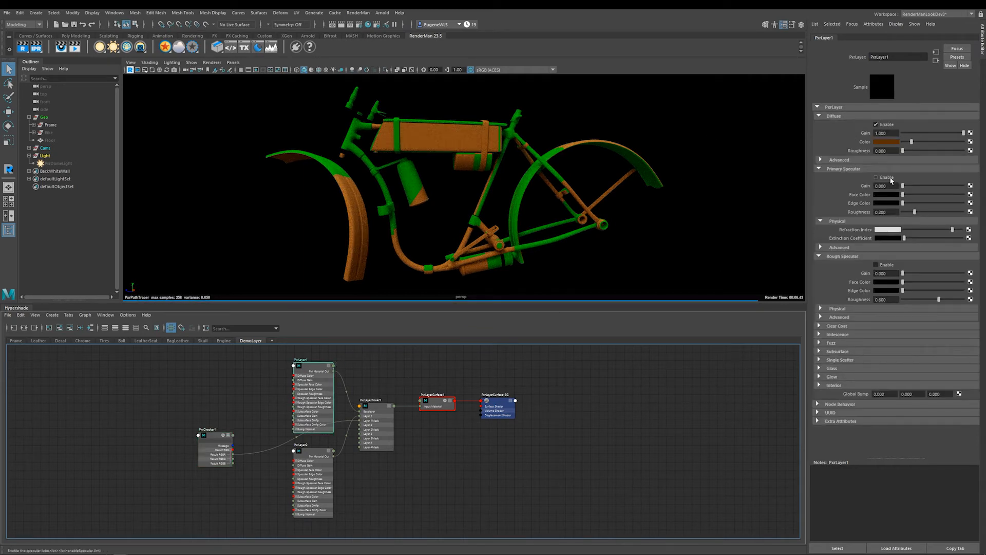
left_click(891, 177)
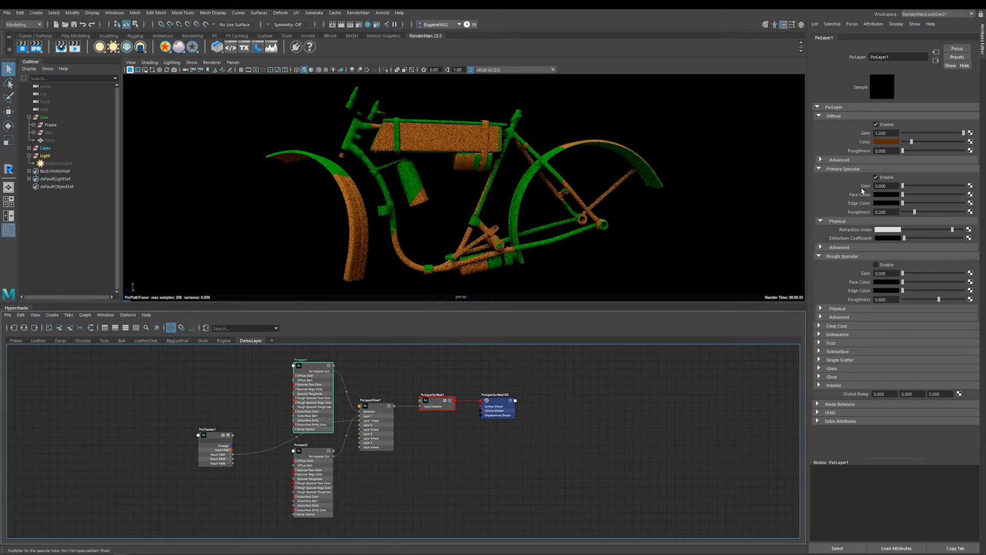
left_click_drag(903, 186, 966, 187)
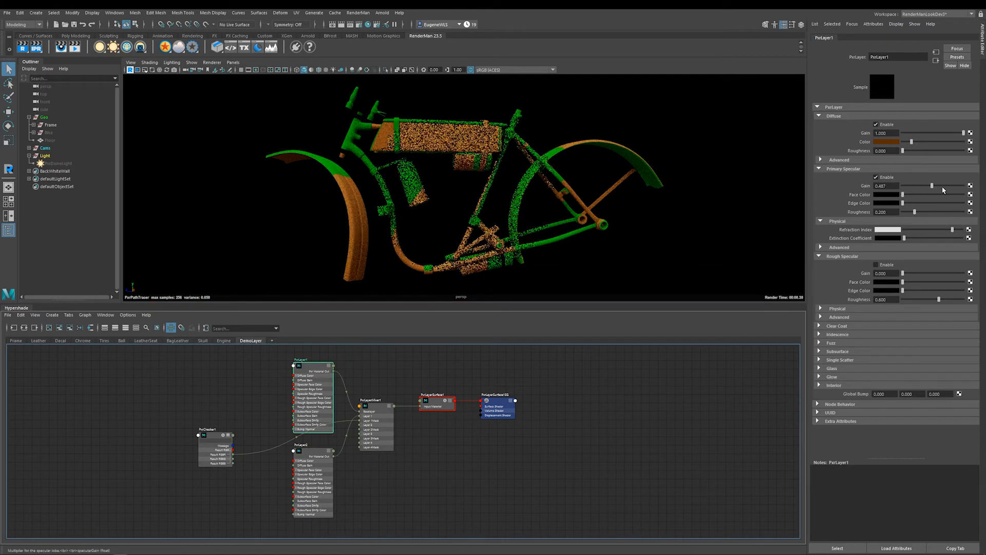
left_click_drag(902, 203, 976, 207)
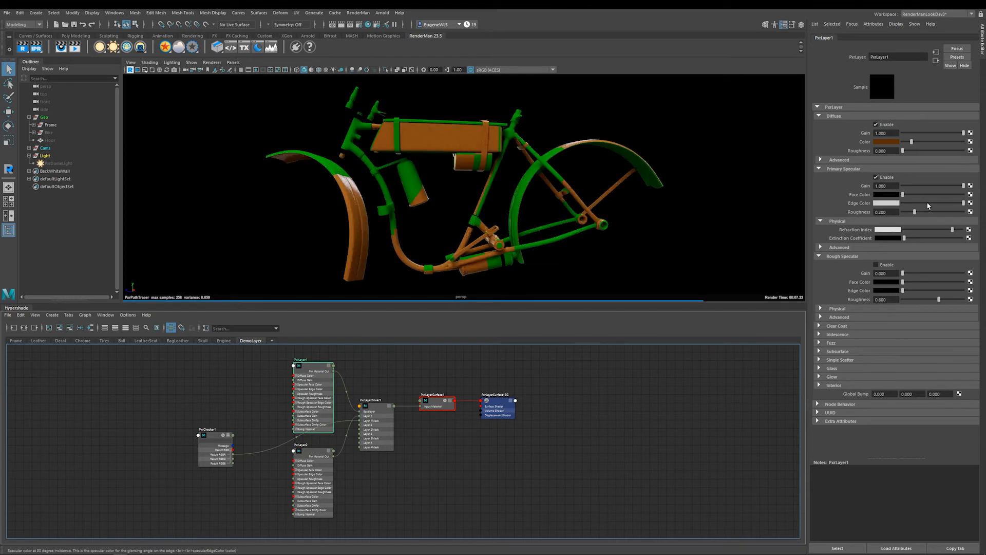
left_click_drag(904, 194, 918, 196)
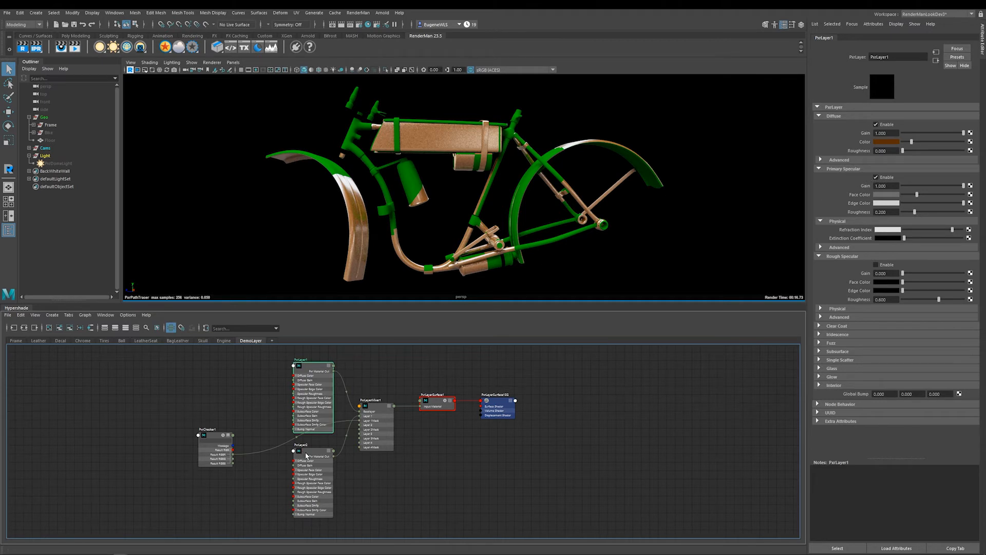
- Give PxrLayer2 a glossy primary specular with gain 1.000, near-white edge color, light grey face color and roughness about 0.04
left_click(311, 451)
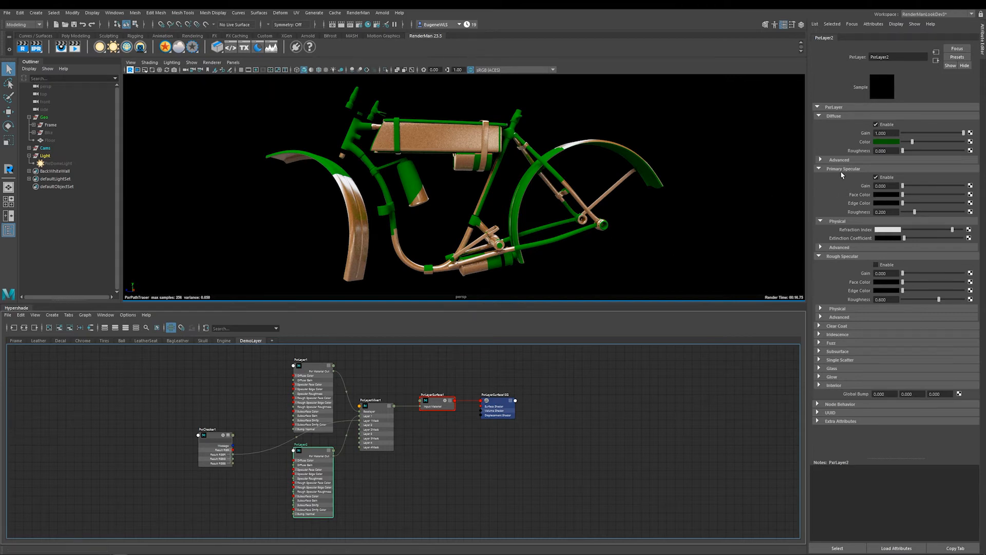
left_click(910, 186)
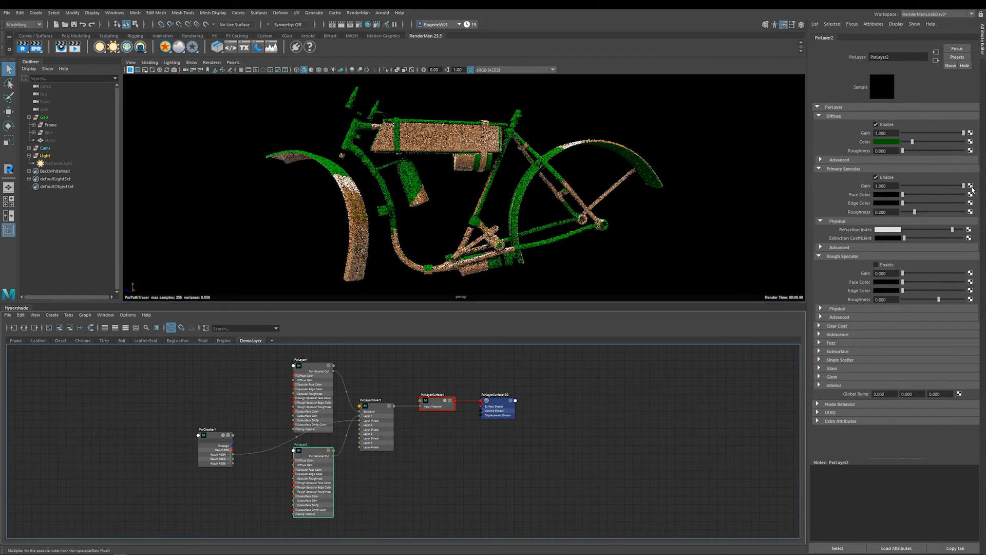
left_click(911, 202)
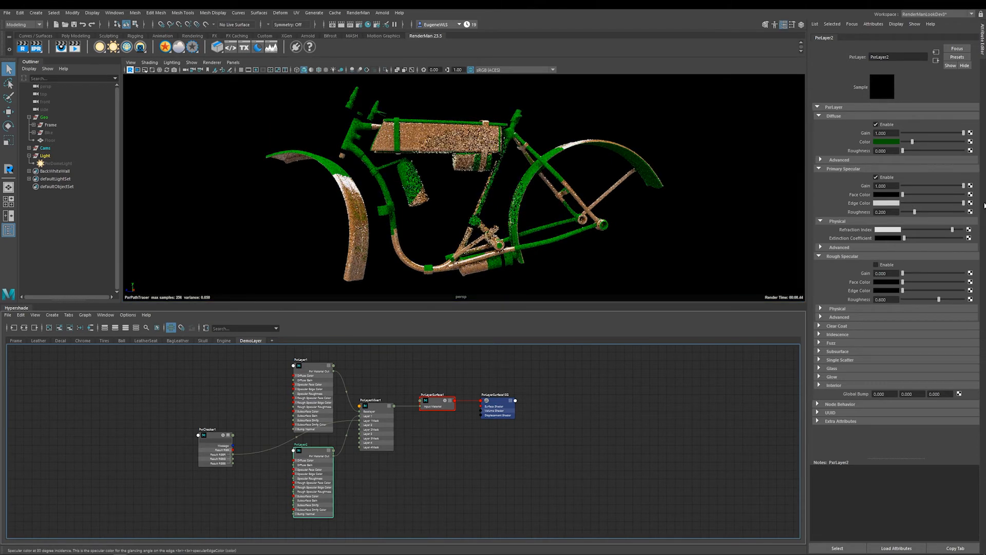
mouse_move(904, 195)
left_mouse_down()
mouse_move(932, 194)
mouse_move(905, 212)
left_mouse_up()
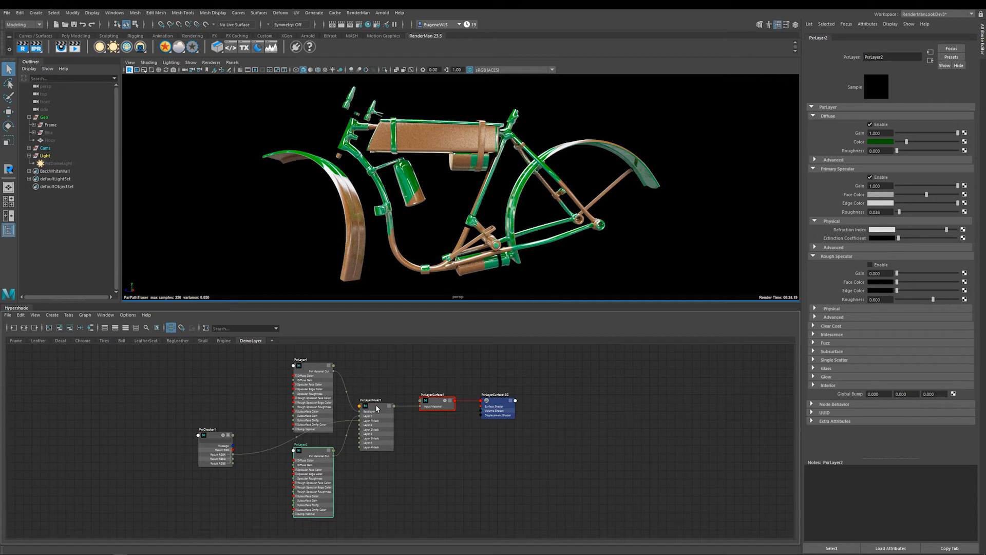
- Switch to the Frame material network and examine the settings of FrameMaterial and the FrameLayers mixer
left_click(377, 408)
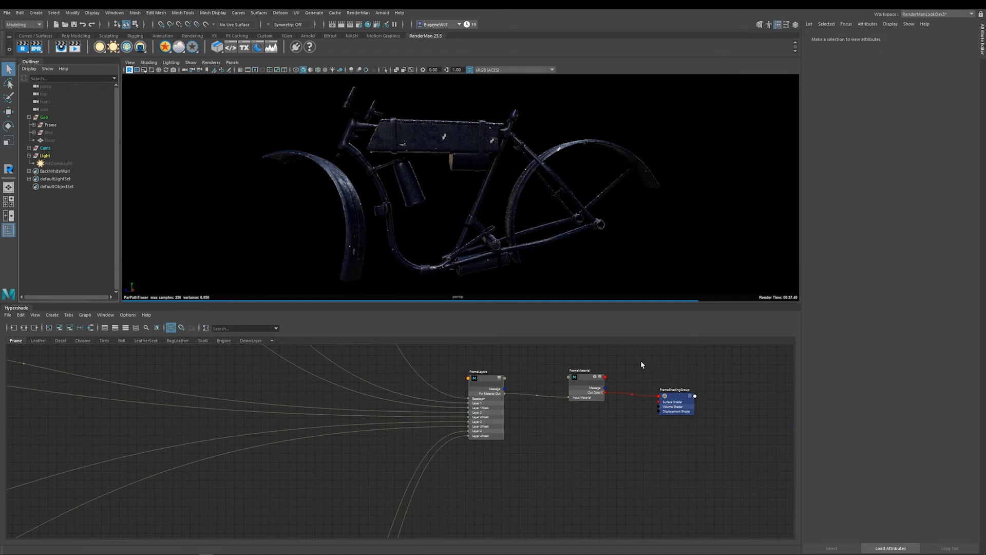
left_click(586, 377)
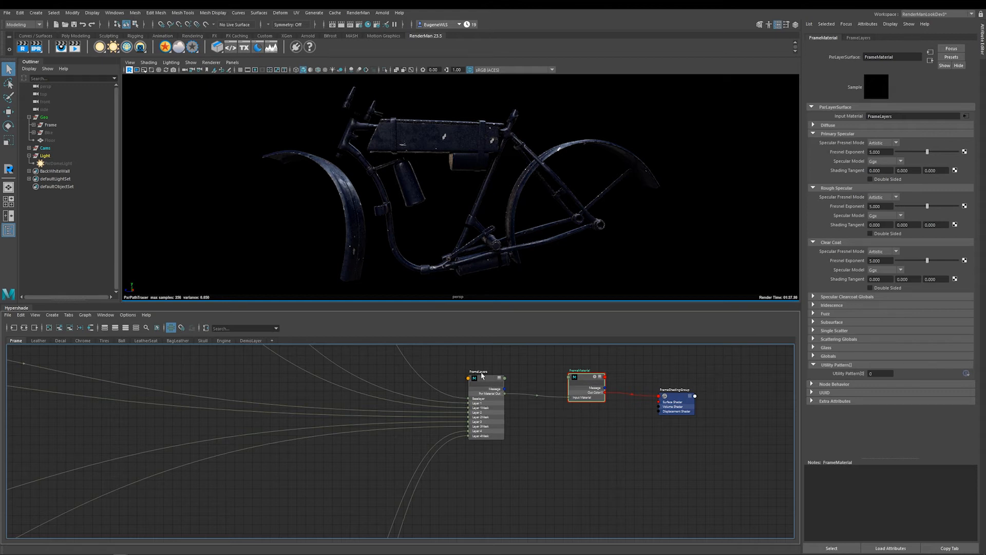
left_click(483, 380)
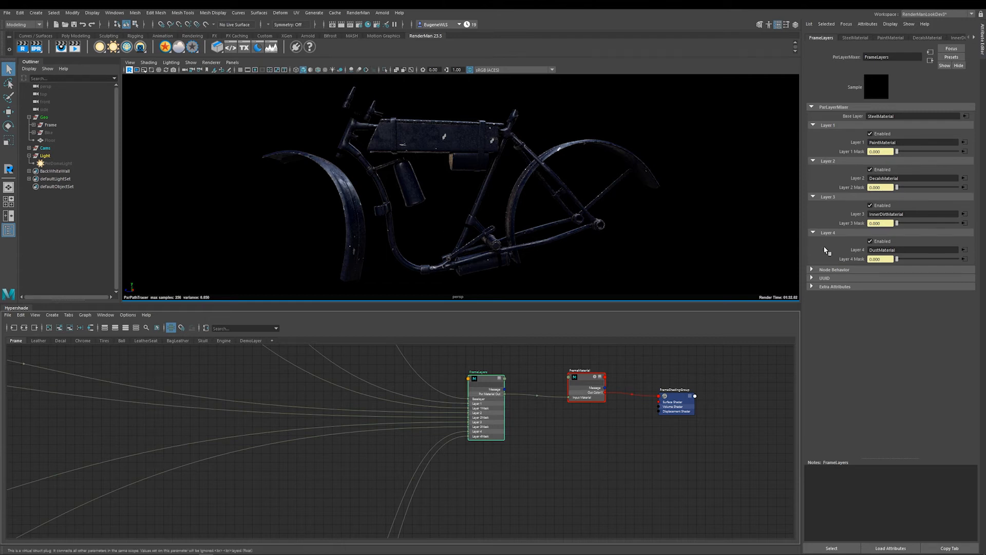
- Disable all four layers in the FrameLayers mixer so that only the SteelMaterial base layer renders
left_click(871, 205)
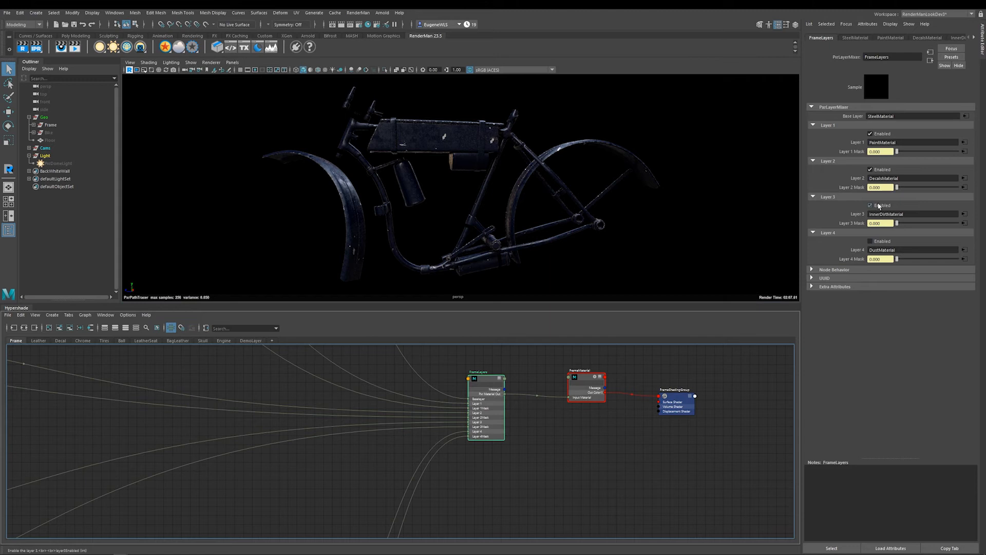
left_click(880, 171)
left_click(880, 134)
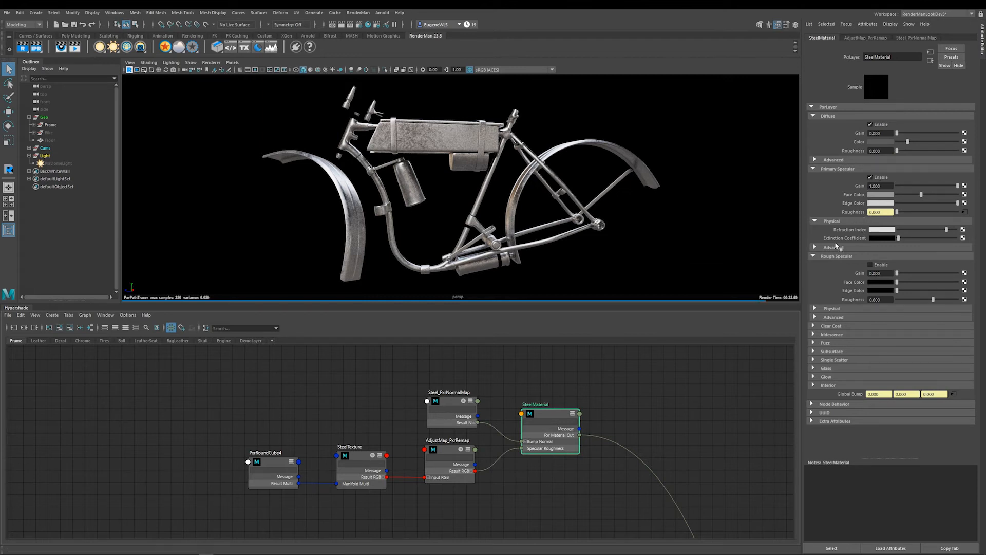
- Inspect the SteelTexture node in the steel network and preview its texture alone on the frame
left_click(374, 458)
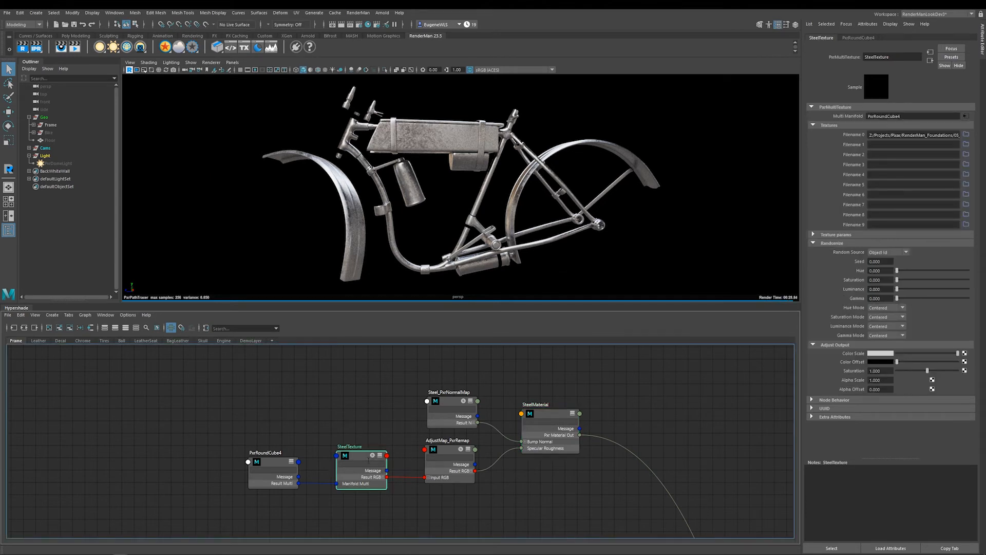
left_click(372, 456)
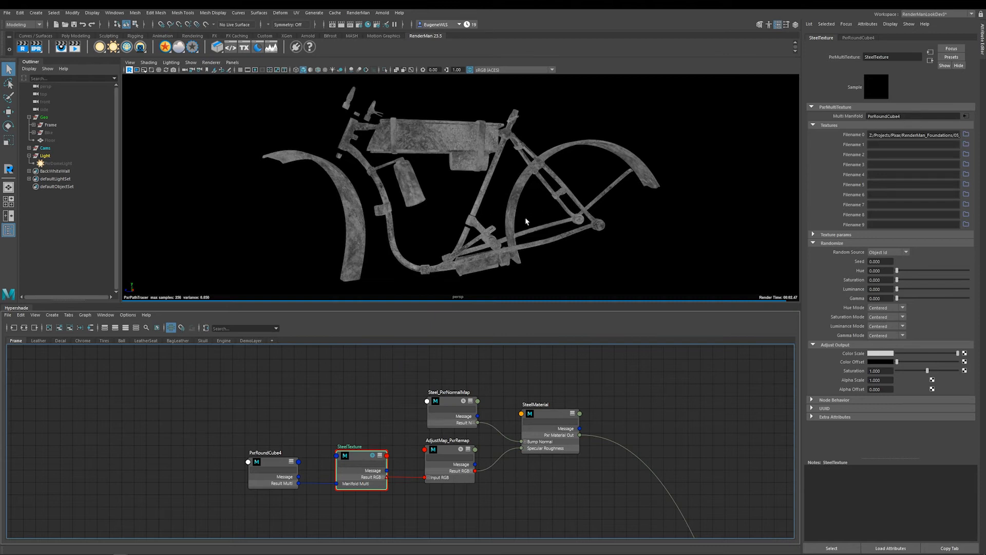
left_click(372, 456)
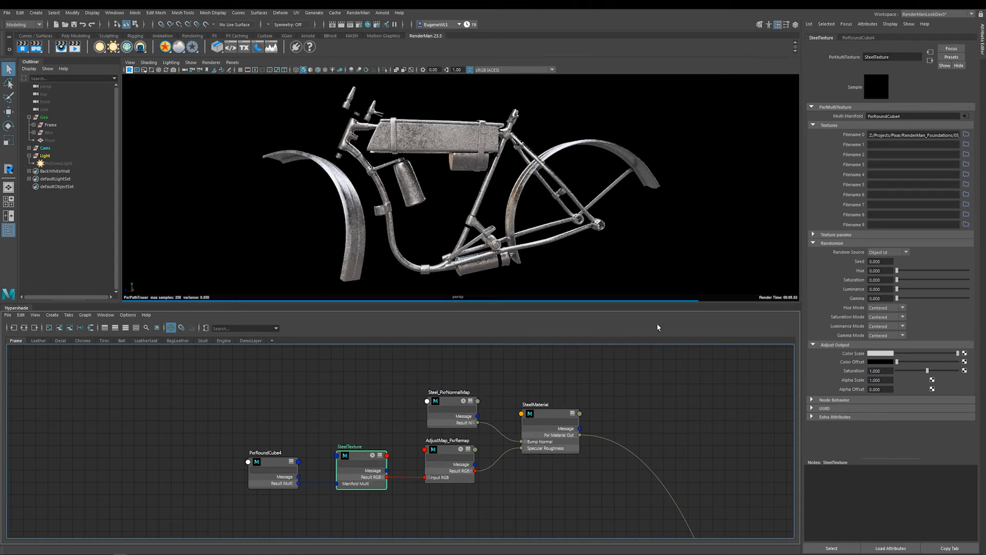
- Re-enable Layer 1, the PaintMaterial, in the FrameLayers mixer
right_click_drag(672, 434, 544, 430, "alt")
middle_click_drag(691, 522, 501, 390, "alt")
middle_click_drag(576, 494, 524, 312, "alt")
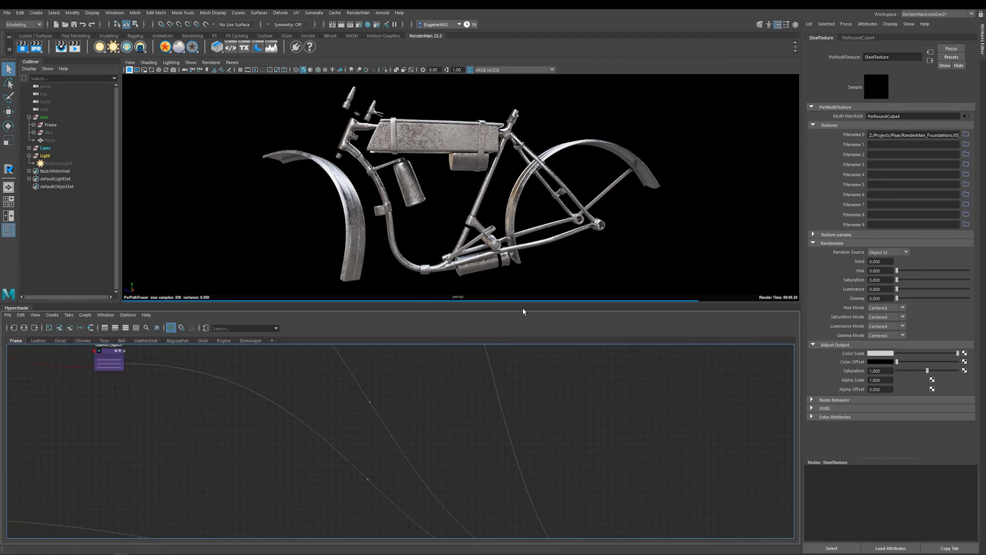
middle_click_drag(573, 460, 520, 264, "alt")
left_click(577, 377)
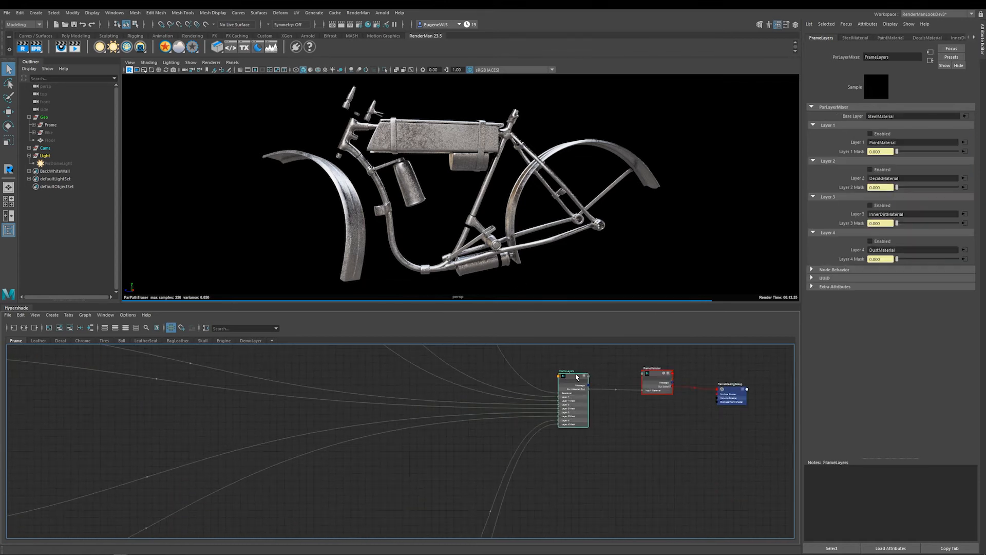
left_click(871, 134)
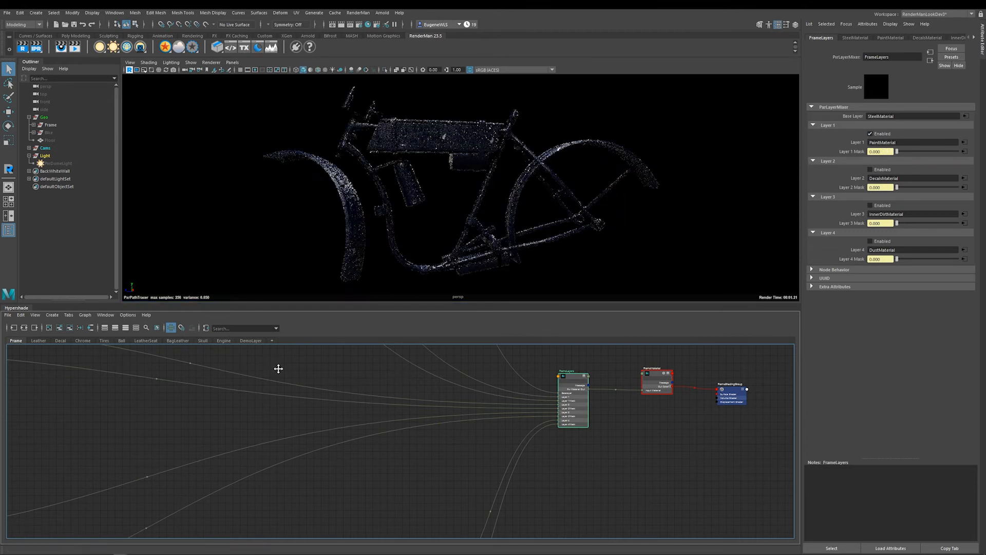
- Locate the PaintMaterial node in the Frame network and examine its layer settings
middle_click_drag(278, 369, 764, 548, "alt")
middle_click_drag(493, 403, 555, 539, "alt")
middle_click_drag(644, 455, 676, 498, "alt")
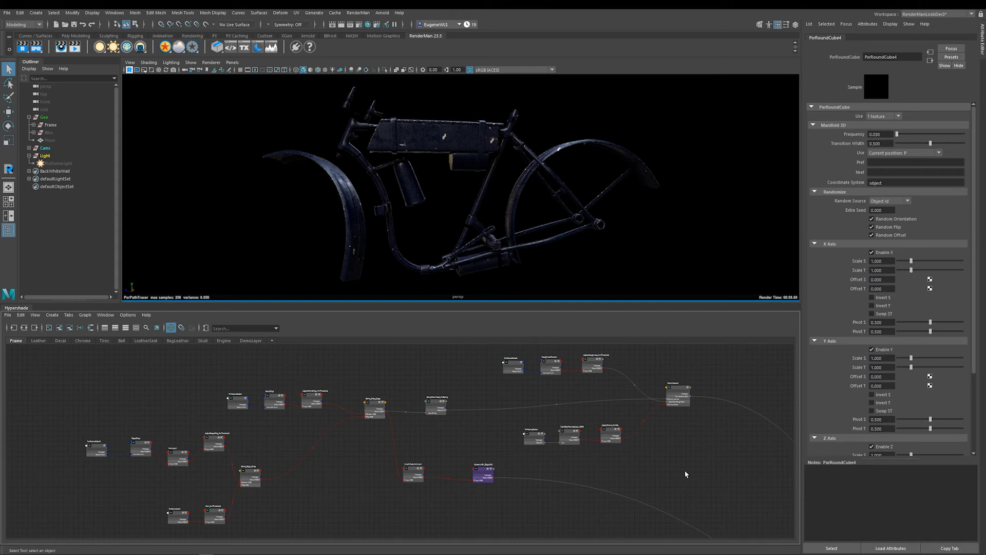
middle_click_drag(697, 442, 638, 482, "alt")
right_click_drag(639, 481, 711, 473, "alt")
middle_click_drag(667, 470, 688, 496, "alt")
left_click(634, 426)
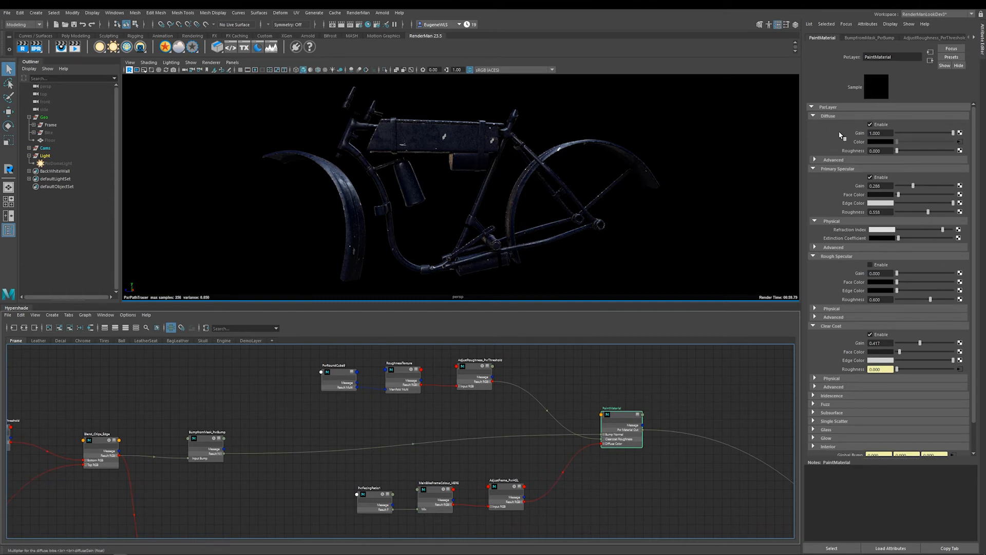
- Examine the nodes driving the paint's diffuse color, including both colors of MainBikeFrameColour_HERE and its facing ratio mix
middle_click_drag(494, 457, 520, 411, "alt")
right_click_drag(521, 411, 652, 454, "alt")
mouse_move(654, 441)
middle_mouse_down("alt")
mouse_move(645, 462)
mouse_move(645, 436)
middle_mouse_up("alt")
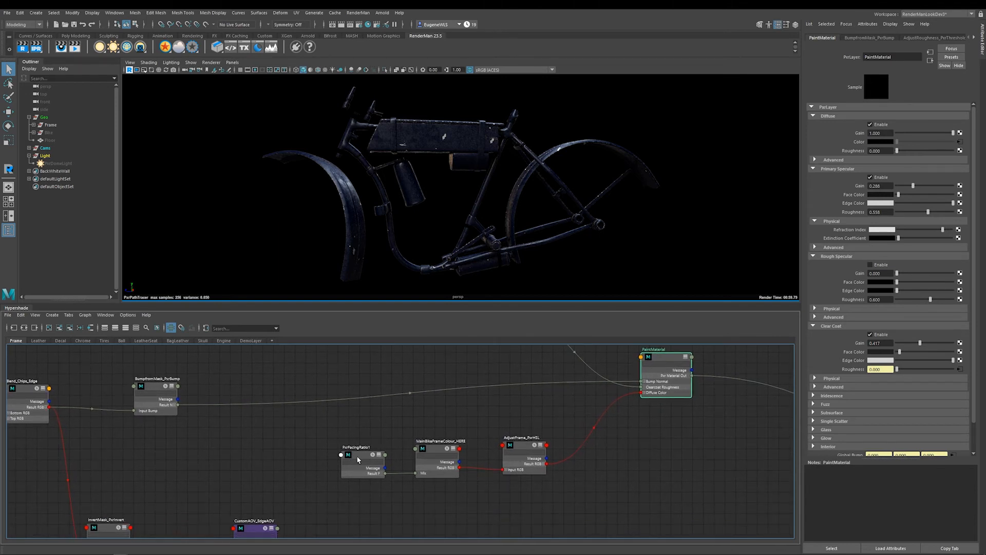
left_click(426, 451)
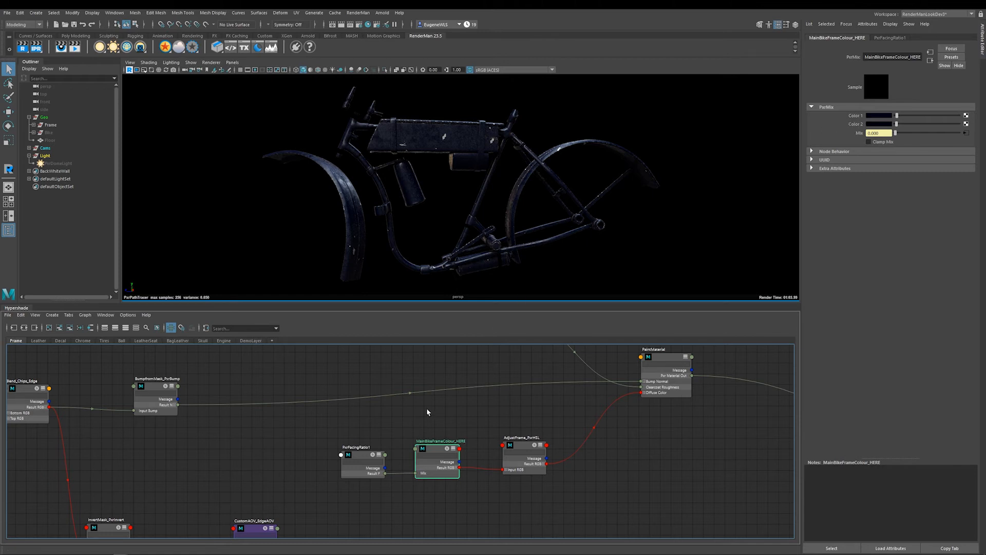
left_click(885, 116)
left_click(883, 124)
left_click(367, 450)
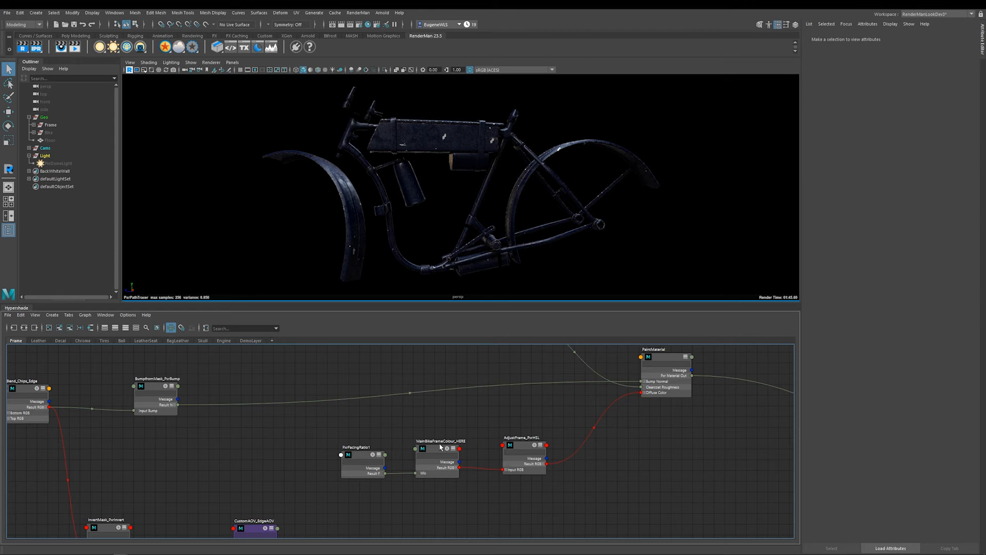
- Try hue shifts such as 0.317 and -0.707 on AdjustFrame_PxrHSL, and reset the hue to 0
left_click(520, 444)
left_click_drag(927, 133, 938, 134)
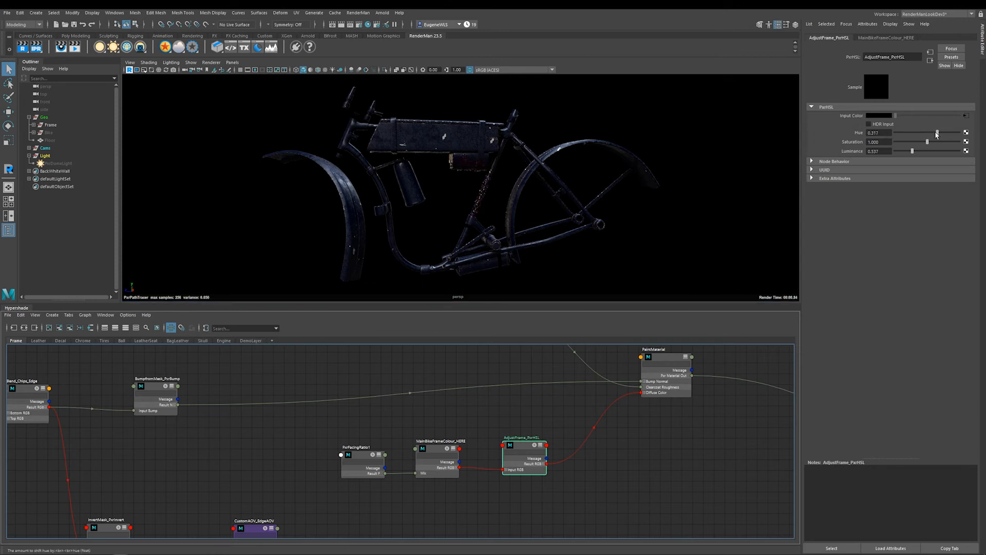
left_click(435, 451)
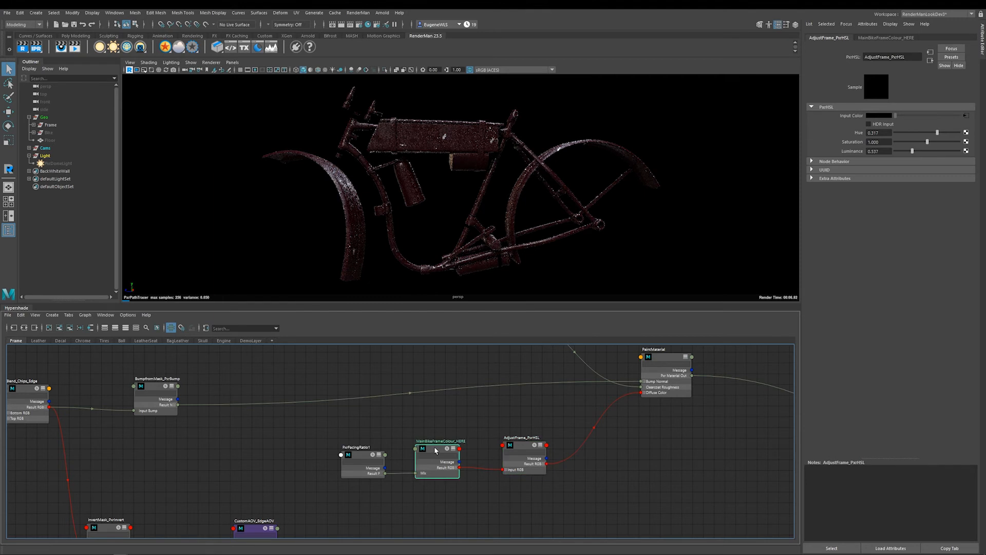
left_click(520, 445)
left_click(906, 133)
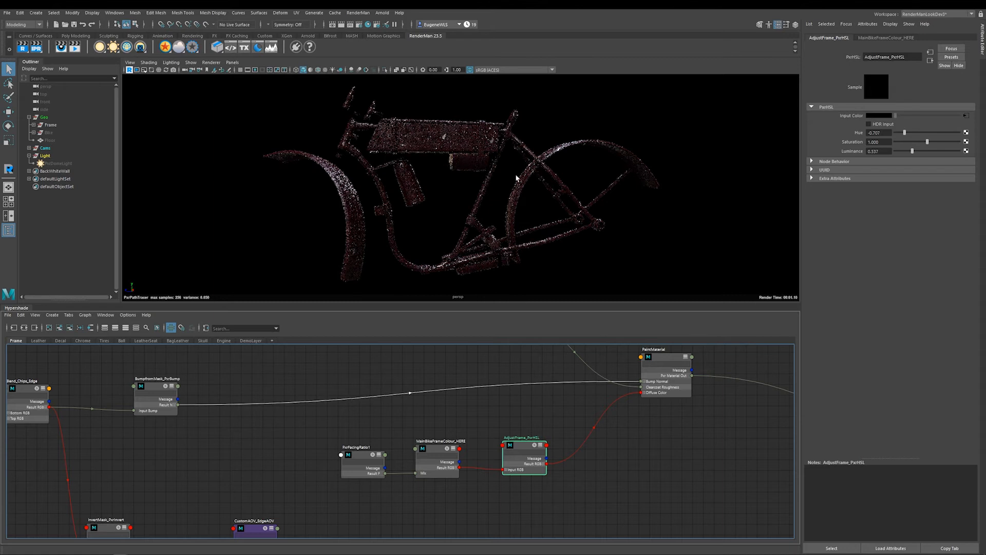
left_click(948, 133)
right_click(868, 136)
left_click(877, 145)
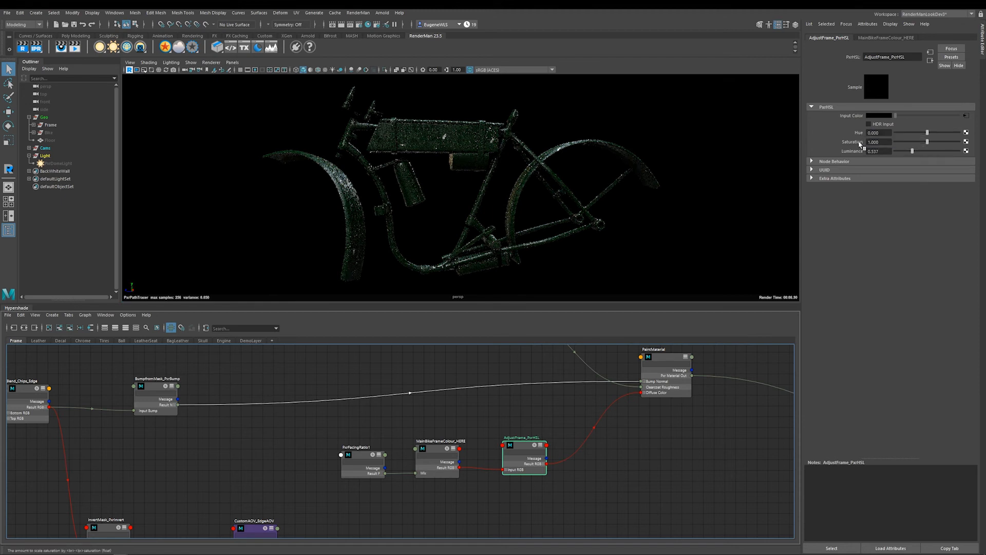
- Examine PaintMaterial's clear coat settings and preview the AdjustRoughness_PxrThreshold output that drives its clearcoat roughness
left_click(670, 360)
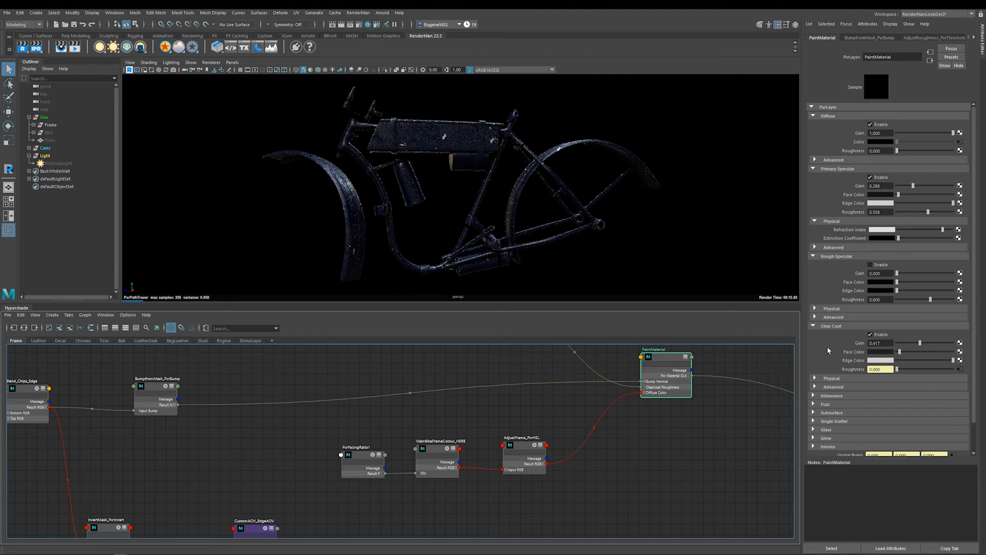
middle_click_drag(466, 377, 544, 506, "alt")
right_click_drag(545, 506, 578, 456, "alt")
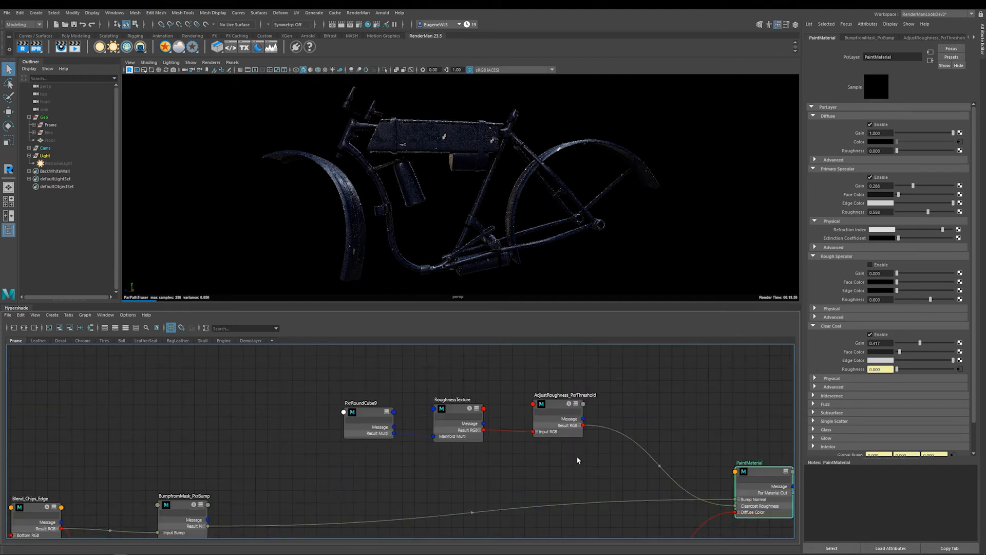
middle_click_drag(578, 457, 553, 452, "alt")
right_click_drag(553, 452, 557, 452, "alt")
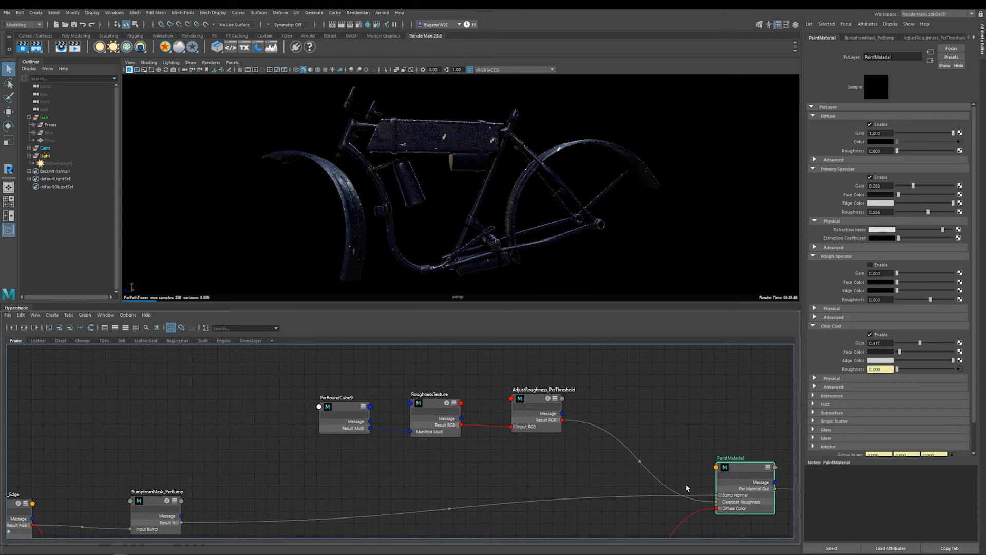
left_click(549, 402)
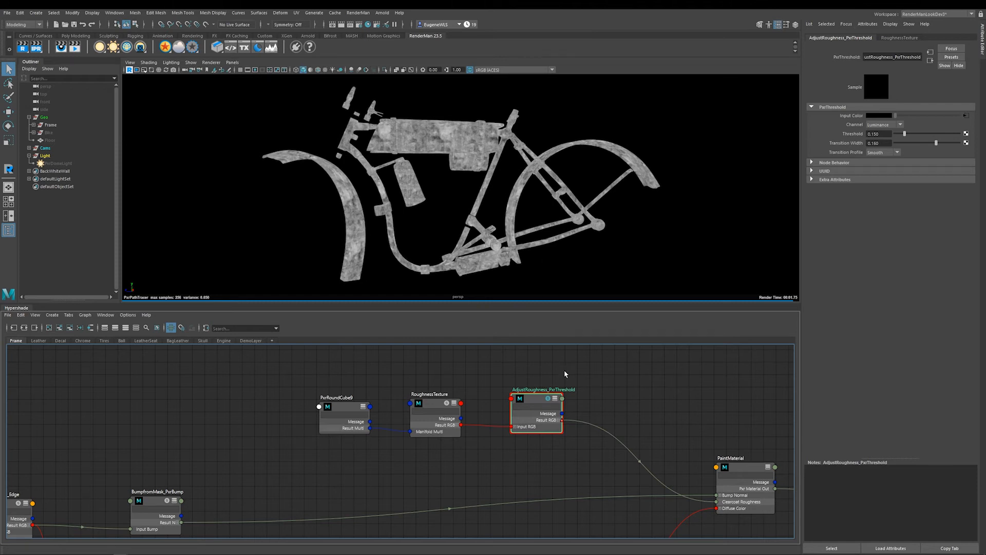
left_click(548, 399)
- Preview the Blend_Edge_Chips mask on the bike, using a temporary render crop around the rear fender and wheel mount
right_click_drag(436, 467, 339, 478, "alt")
middle_click_drag(339, 477, 623, 372, "alt")
right_click_drag(564, 427, 464, 469, "alt")
middle_click_drag(465, 469, 464, 451, "alt")
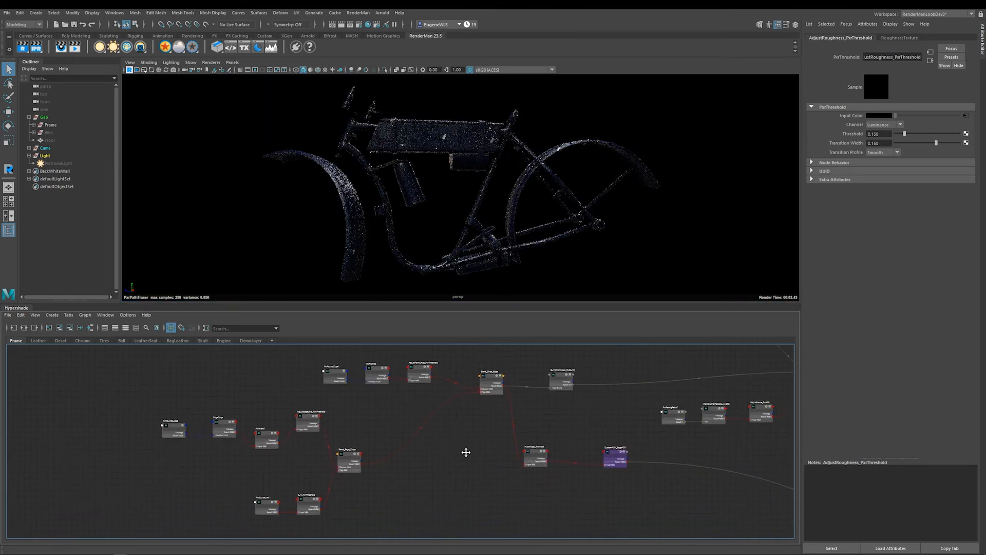
right_click_drag(347, 427, 418, 407, "alt")
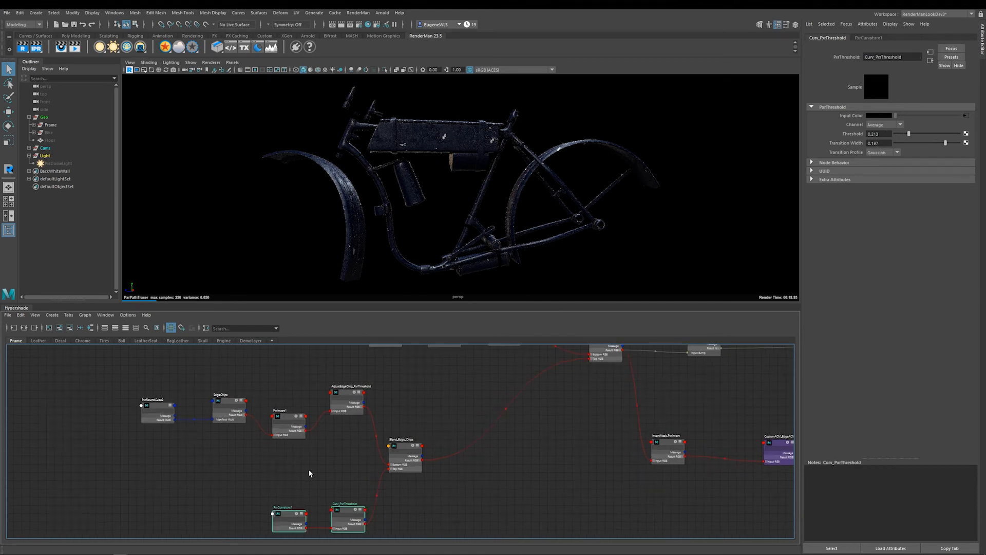
middle_click_drag(348, 465, 349, 457, "alt")
left_click(412, 442)
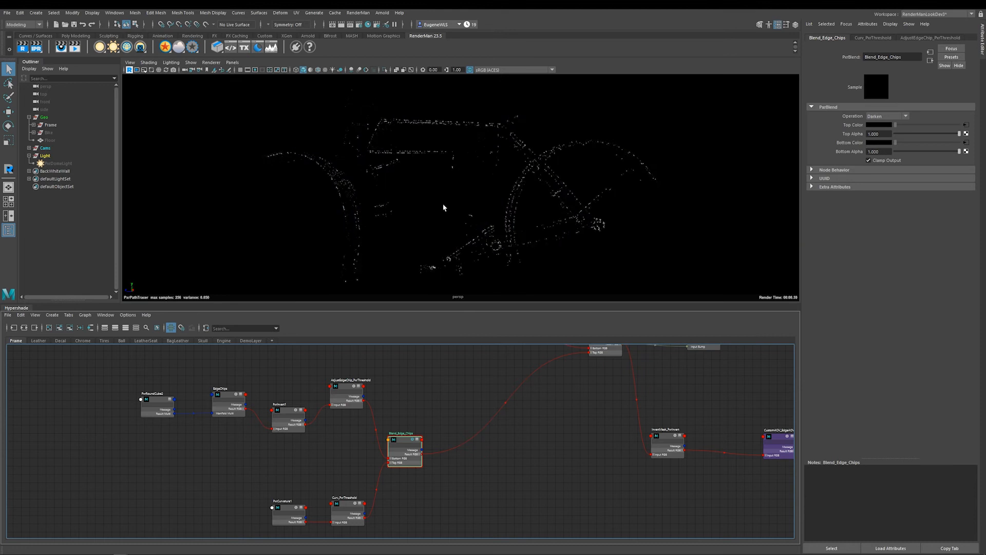
left_click_drag(501, 187, 533, 185, "alt")
left_click(151, 69)
left_click_drag(441, 107, 700, 271)
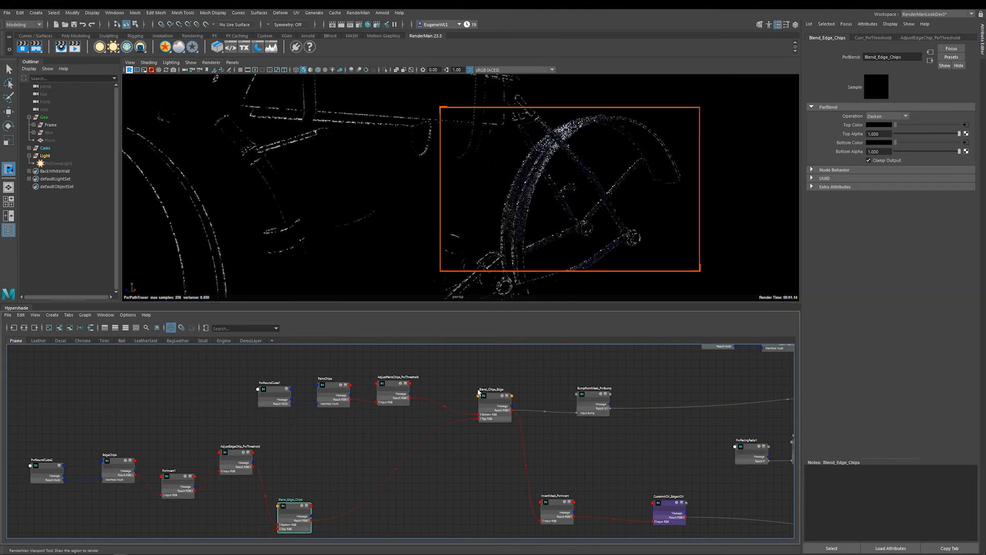
left_click(418, 133)
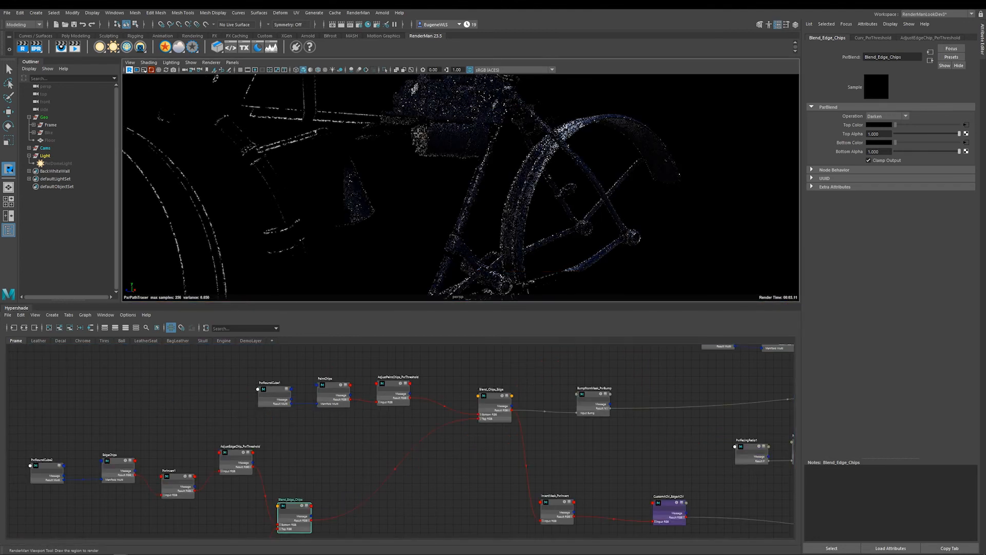
- Preview the combined Blend_Chips_Edge mask and inspect the paint chips in a render crop on the tank
left_click(504, 398)
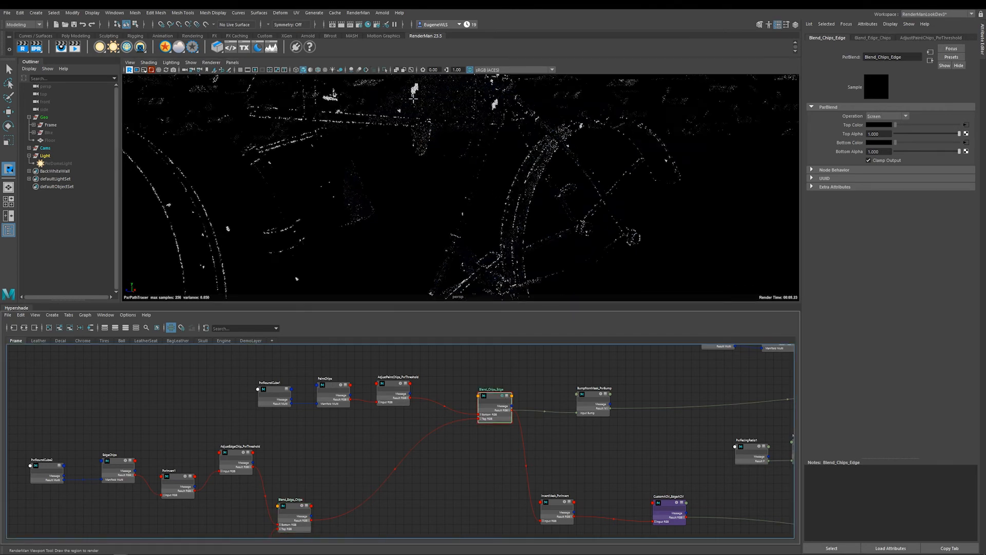
left_click_drag(421, 99, 424, 357, "alt")
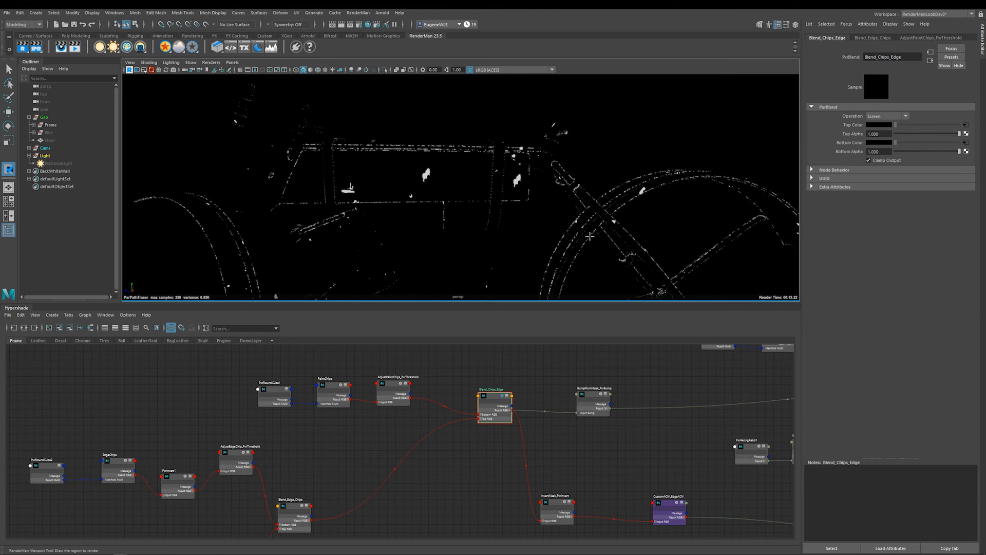
middle_click_drag(505, 394, 322, 388, "alt")
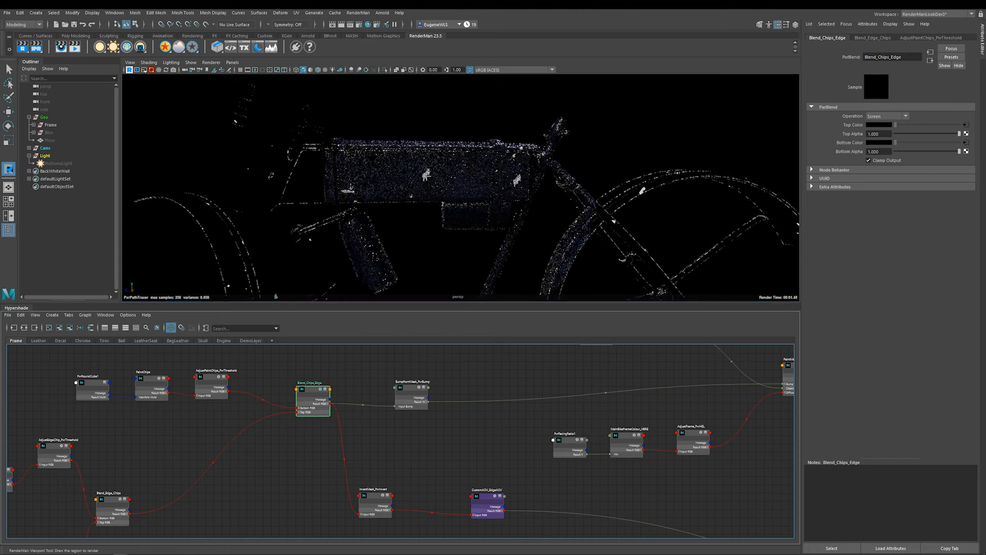
left_click_drag(373, 143, 524, 225)
left_click_drag(458, 188, 447, 191, "alt")
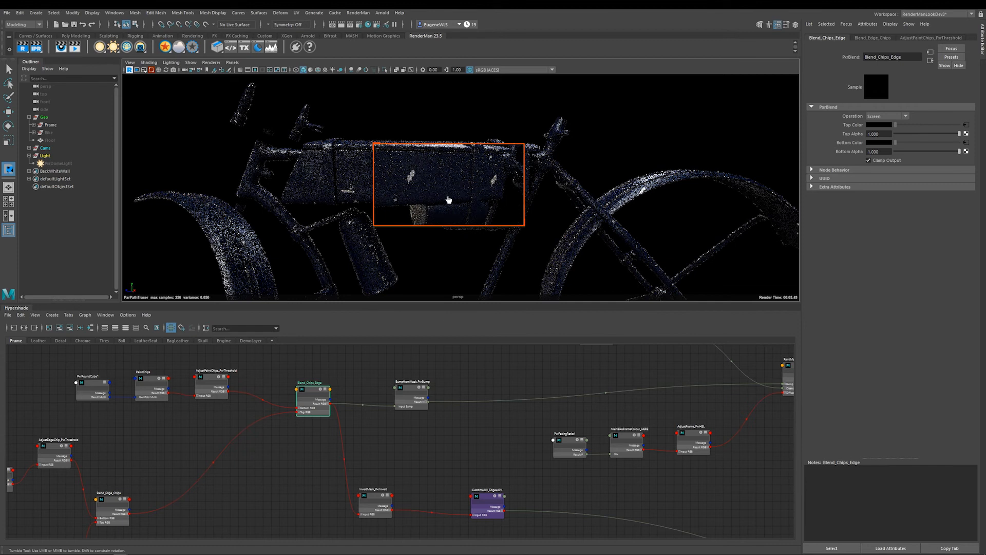
- Enable Layer 3, the InnerDirtMaterial, in the FrameLayers mixer
right_click_drag(526, 423, 504, 455, "alt")
middle_click_drag(669, 484, 288, 391, "alt")
right_click_drag(710, 413, 765, 405, "alt")
middle_click_drag(764, 405, 712, 481, "alt")
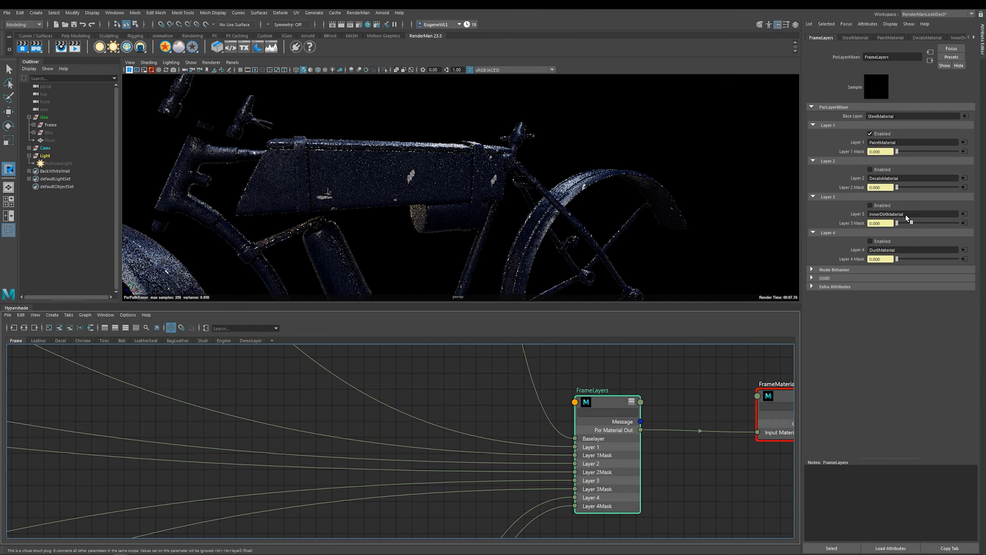
left_click(870, 205)
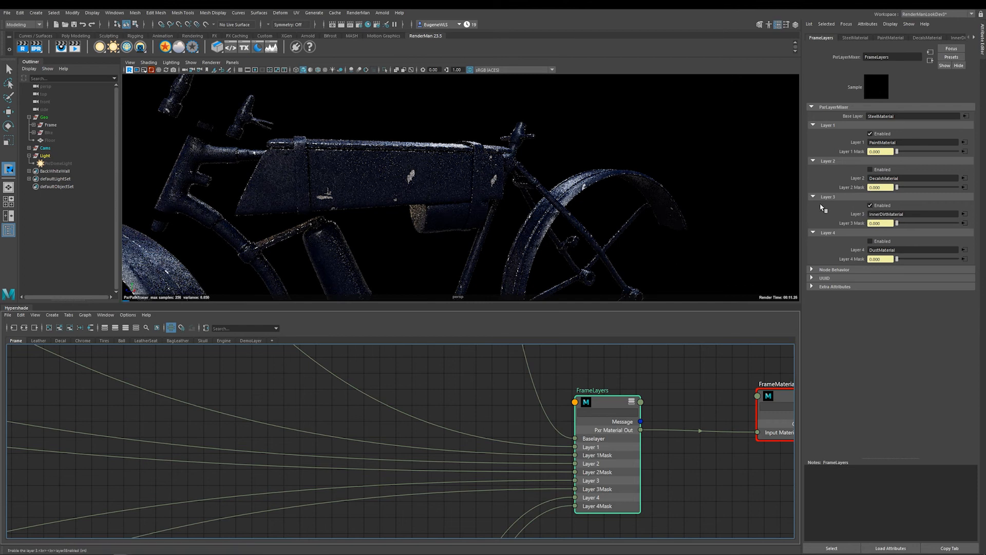
- Restrict the live render to a region around the rear axle and examine InnerDirtMaterial's settings, including its diffuse color
scroll(473, 456, "down", 2)
scroll(473, 456, "up", 8)
middle_click_drag(302, 474, 655, 419, "alt")
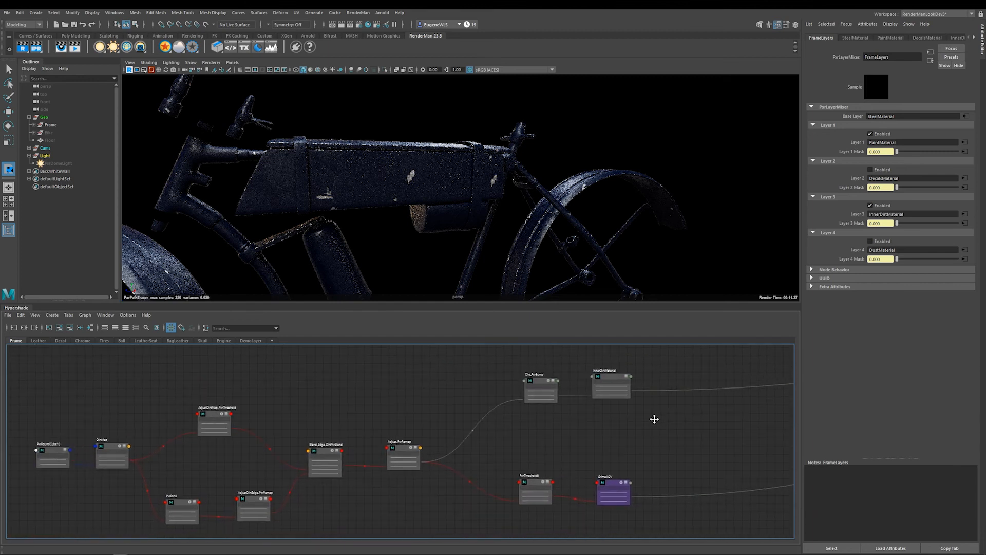
key("2")
left_click_drag(580, 217, 564, 242, "alt")
right_click_drag(563, 242, 477, 197, "alt")
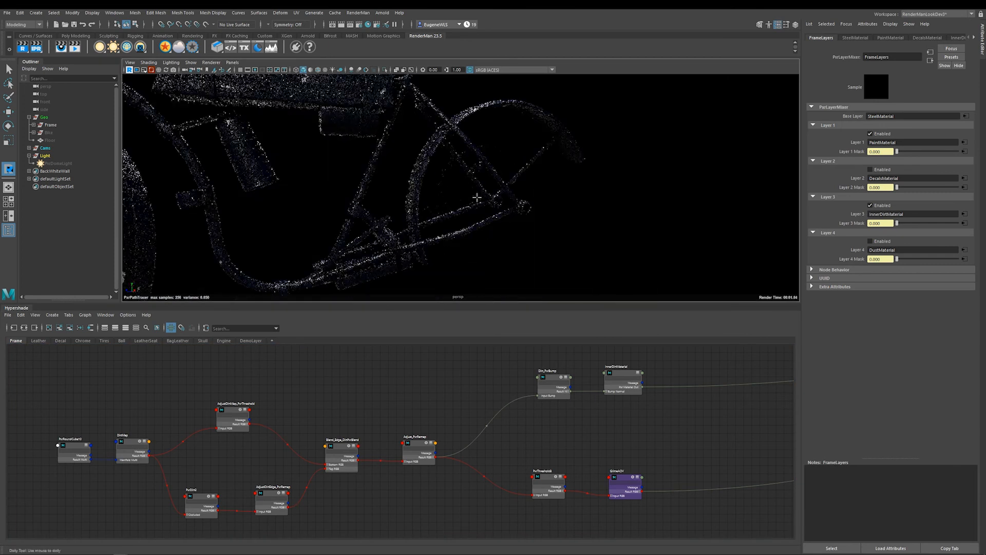
left_click_drag(425, 150, 595, 265)
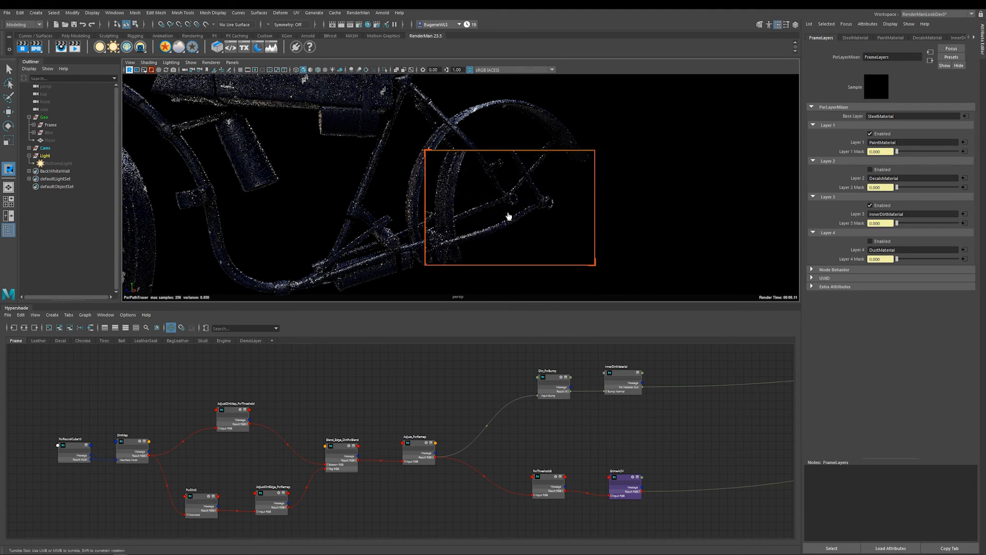
left_click(625, 373)
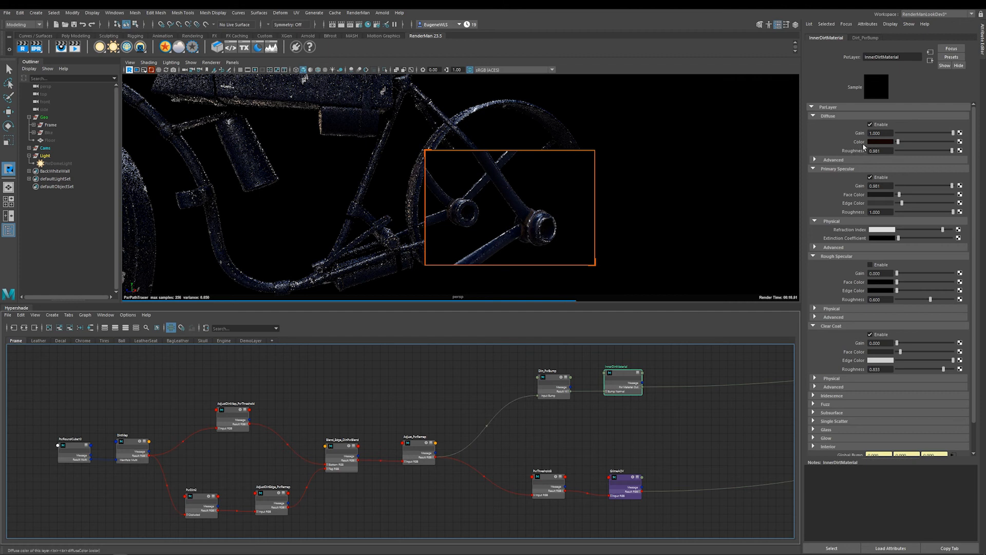
left_click(877, 145)
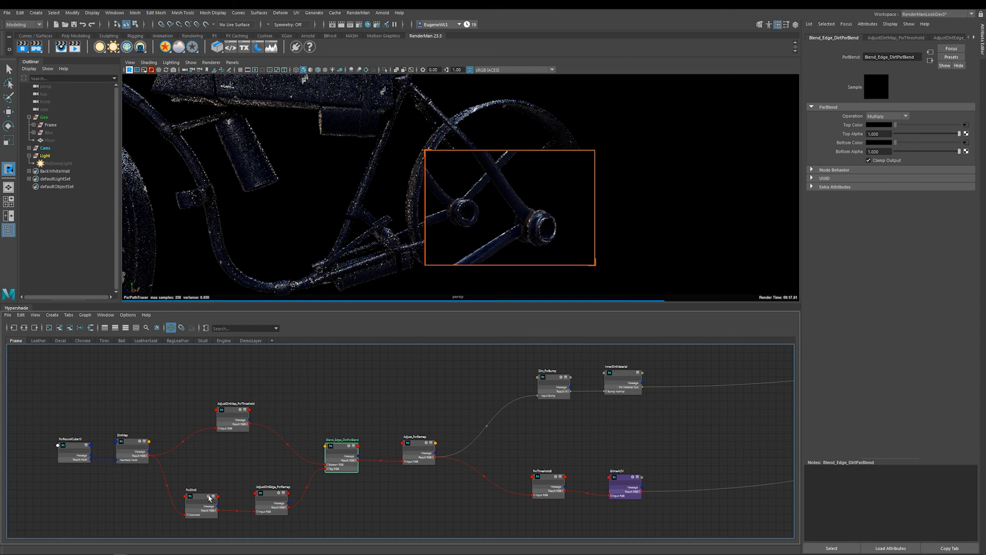
- Preview the PxrDirt2, AdjustDirtMap_PxrThreshold and Blend_Edge_DirtPxrBlend outputs that form the inner dirt mask
left_click(209, 499)
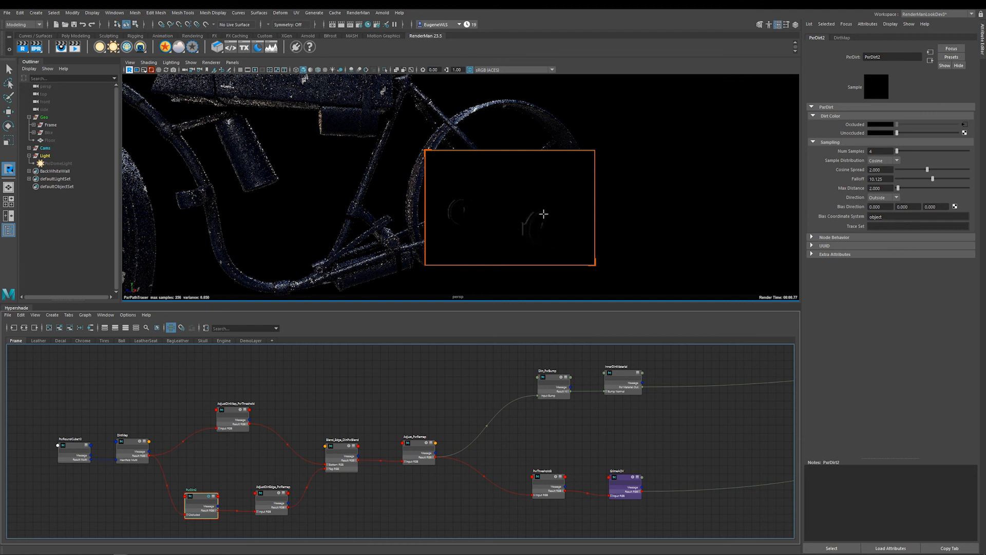
left_click(228, 413)
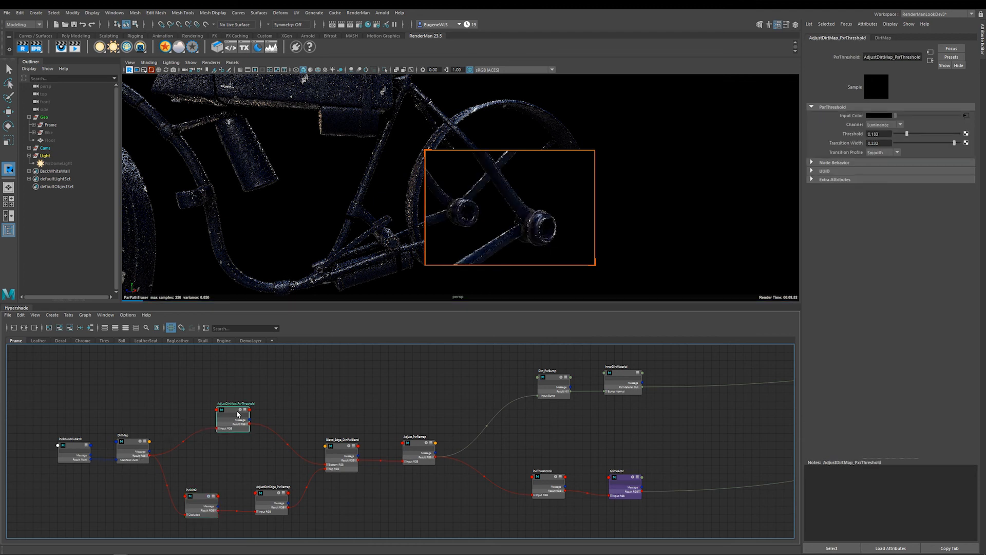
left_click(240, 410)
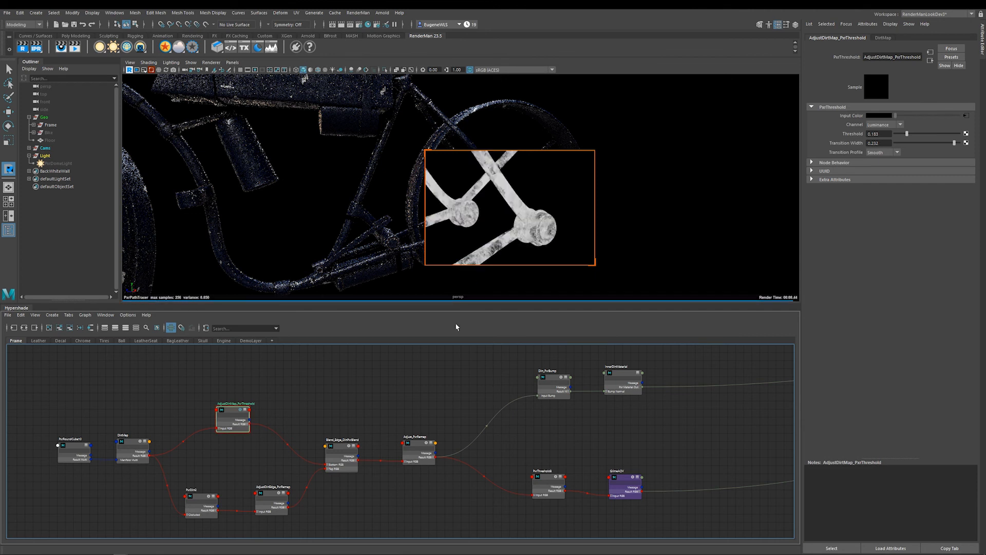
left_click(349, 448)
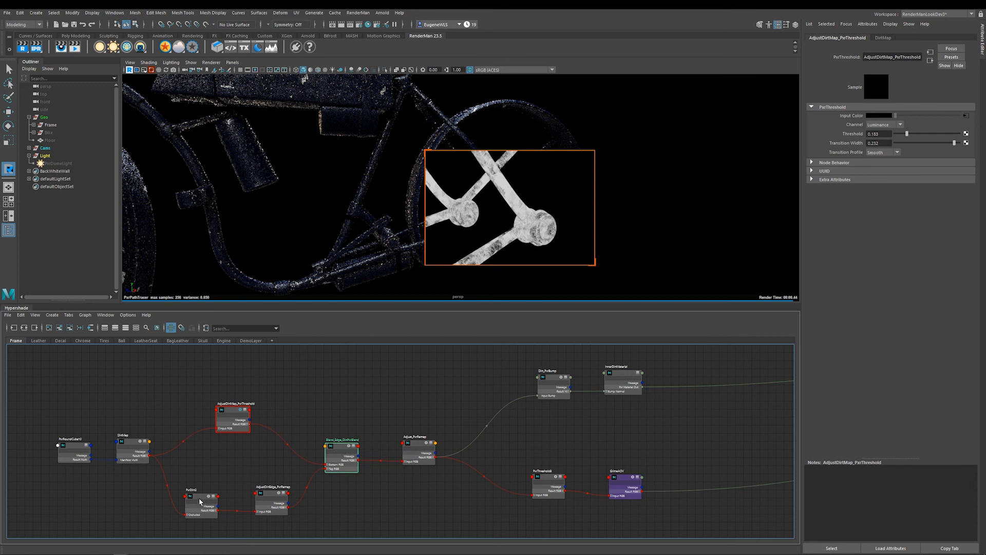
left_click(349, 446)
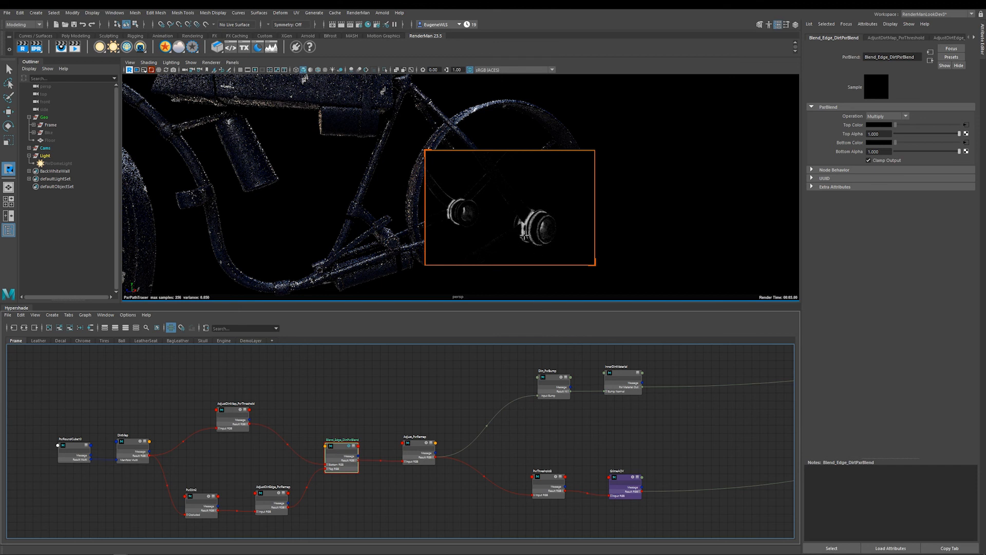
- Enable Layer 4, the DustMaterial, in the FrameLayers mixer
scroll(461, 429, "down", 2)
middle_click_drag(640, 426, 511, 423, "alt")
scroll(418, 408, "up", 2)
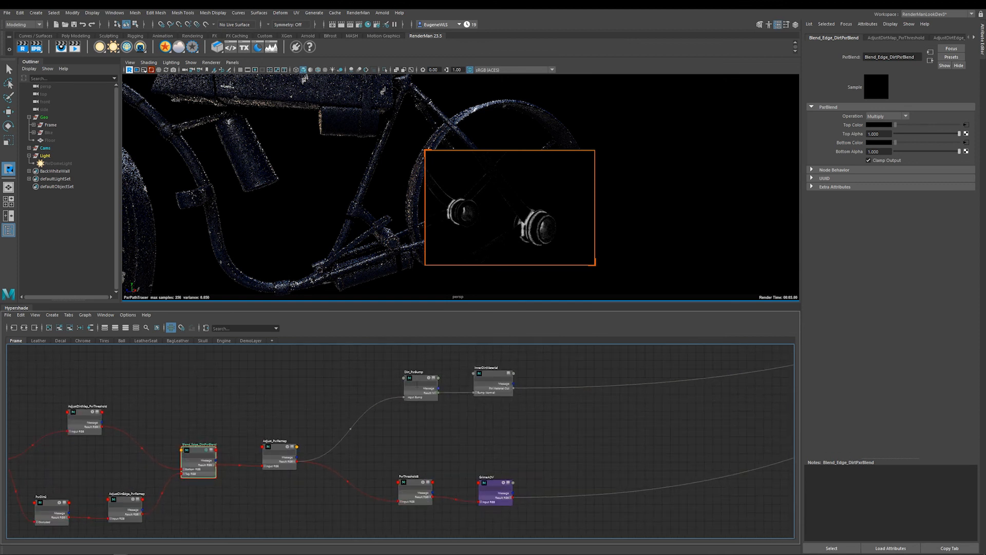
middle_click_drag(482, 385, 373, 468, "alt")
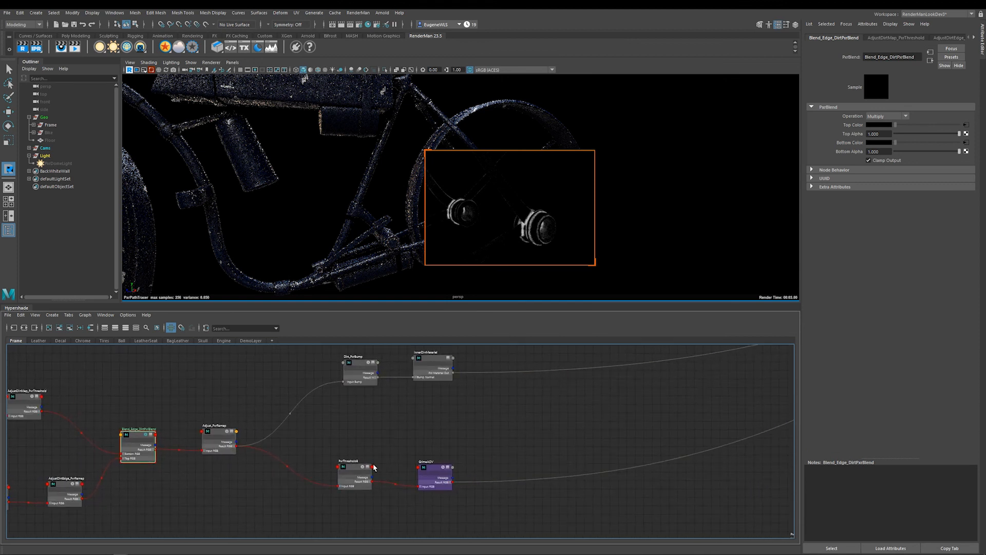
middle_click_drag(651, 414, 406, 501, "alt")
middle_click_drag(482, 475, 437, 495, "alt")
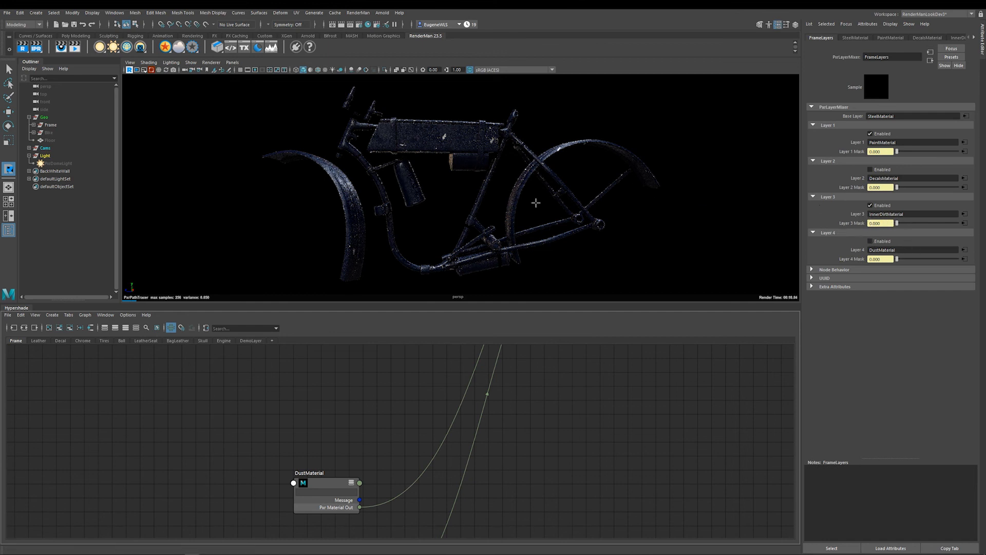
left_click(891, 243)
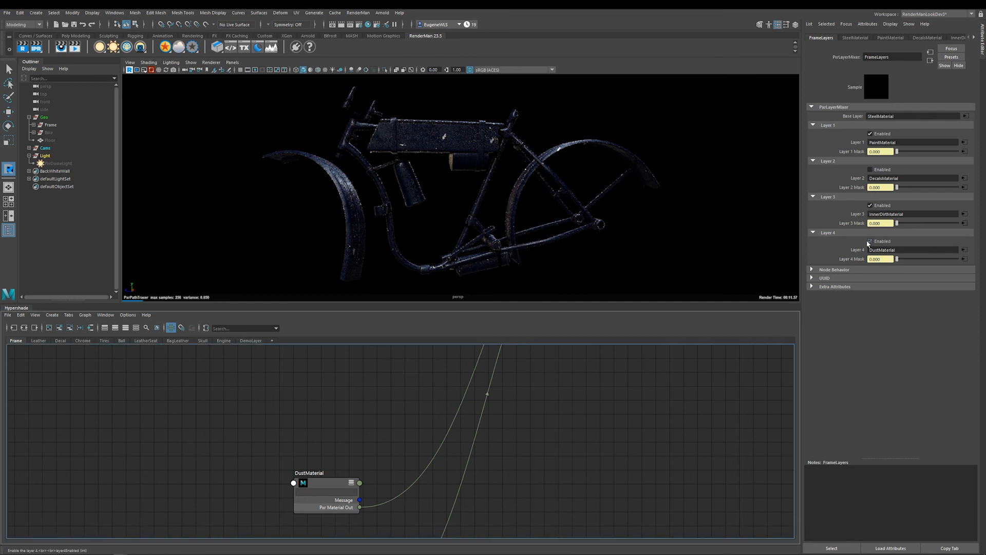
- Locate the DustMaterial node in the Frame network and examine its diffuse, specular and clear coat settings
middle_click_drag(503, 459, 589, 282, "alt")
middle_click_drag(479, 388, 580, 498, "alt")
scroll(574, 481, "down", 3)
middle_click_drag(533, 453, 519, 406, "alt")
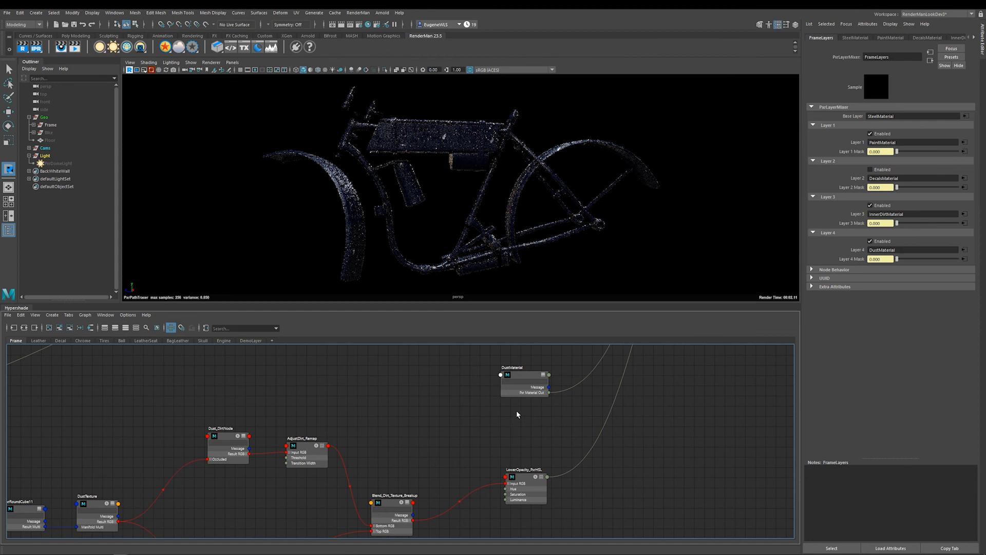
left_click(462, 398)
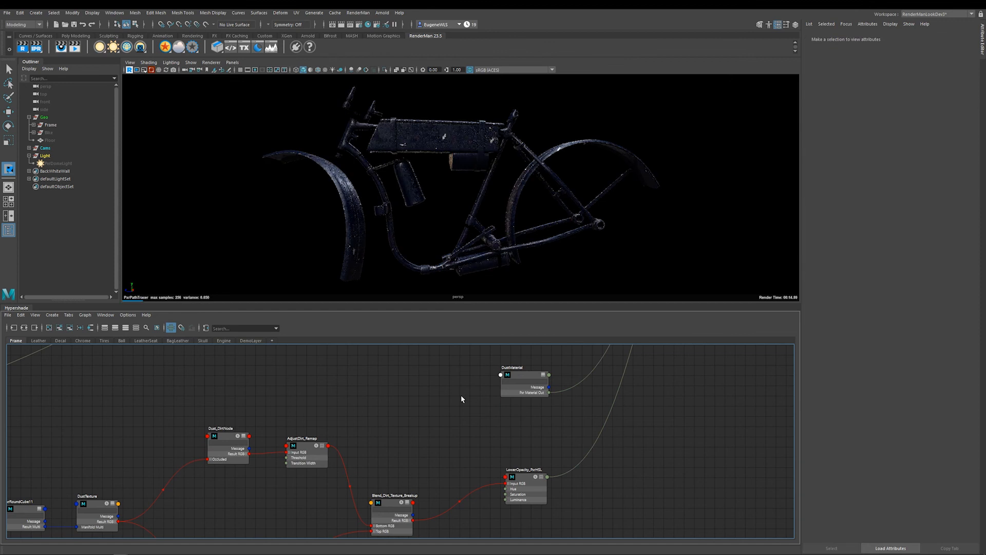
left_click(518, 379)
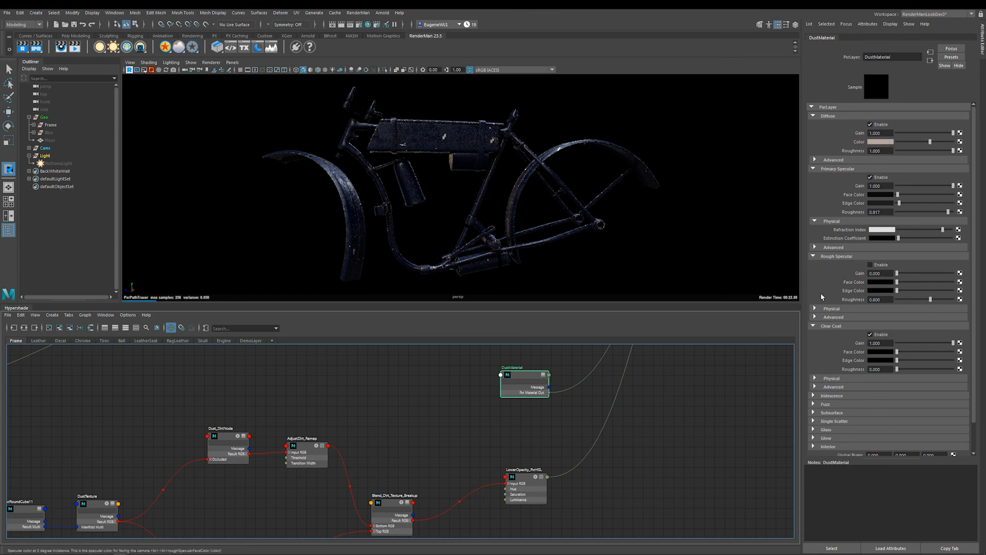
- Trace the dust mask network from DustTexture through LowerOpacity_PxrHSL to the Layer 4 Mask input of FrameLayers
middle_click_drag(417, 450, 586, 367)
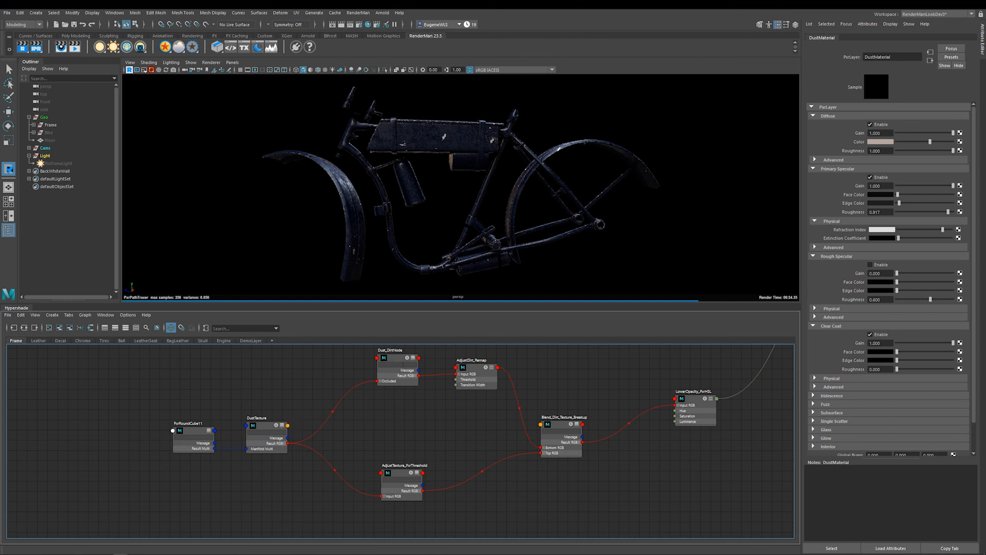
middle_click_drag(626, 379, 392, 434)
middle_click_drag(549, 373, 493, 498, "alt")
middle_click_drag(538, 403, 511, 540, "alt")
middle_click_drag(510, 460, 475, 501, "alt")
scroll(576, 455, "up", 2)
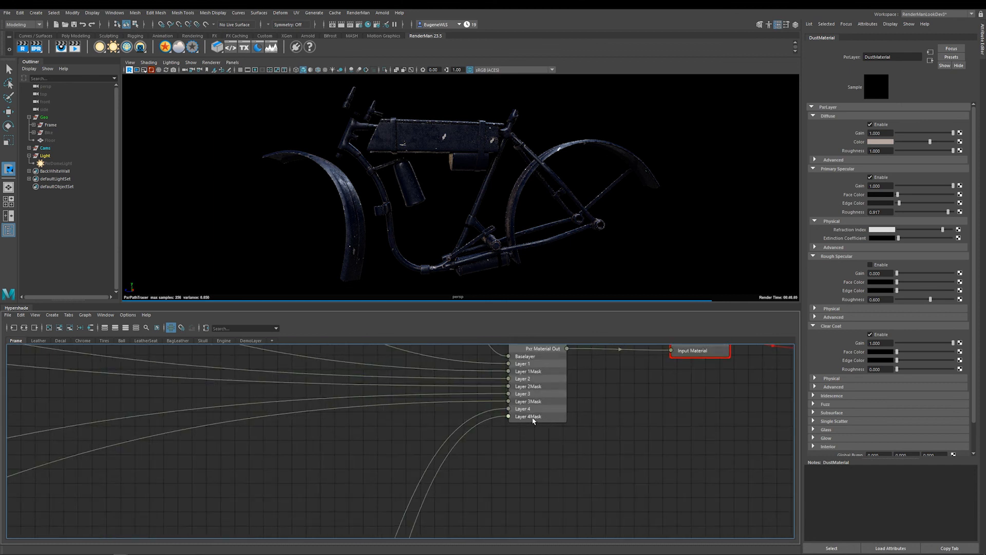